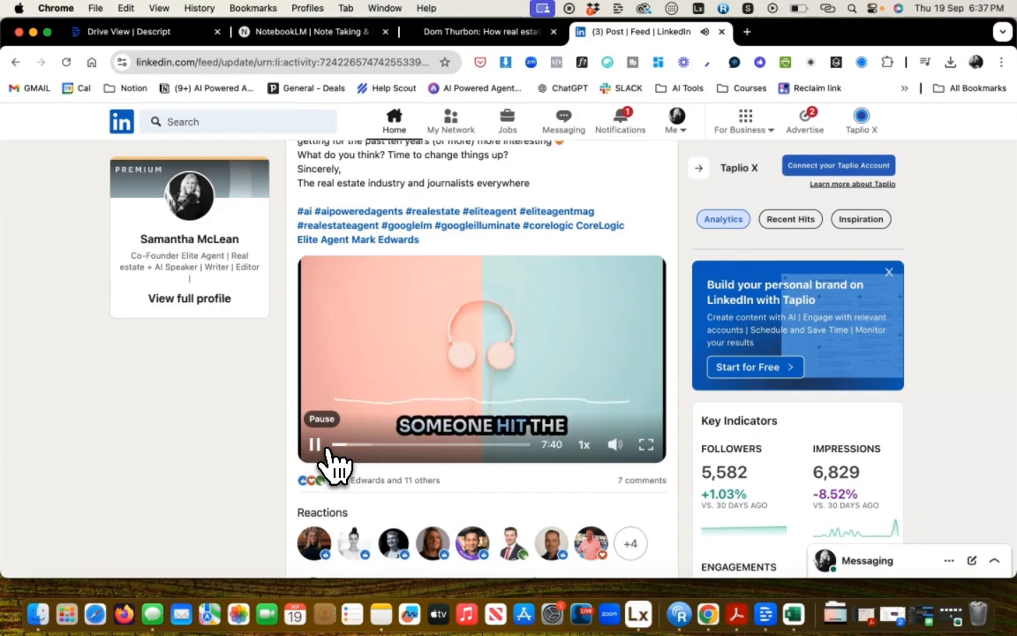
Pause the video in the LinkedIn post and scroll through the post.
{"action": "left_click", "coordinate": [325, 448]}
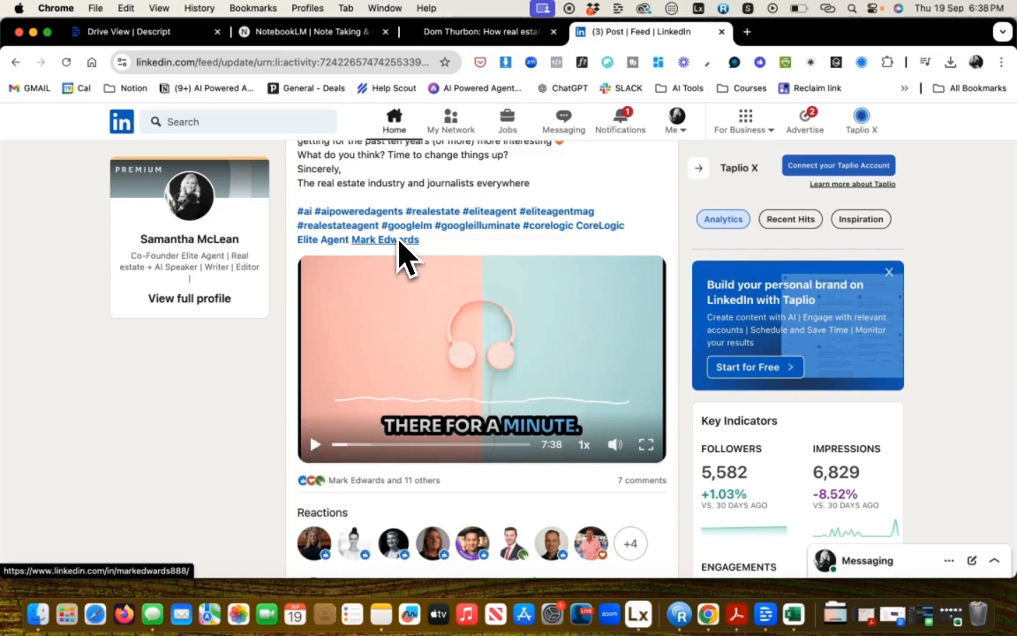
{"action": "scroll", "coordinate": [384, 216], "scroll_direction": "up", "scroll_amount": 3}
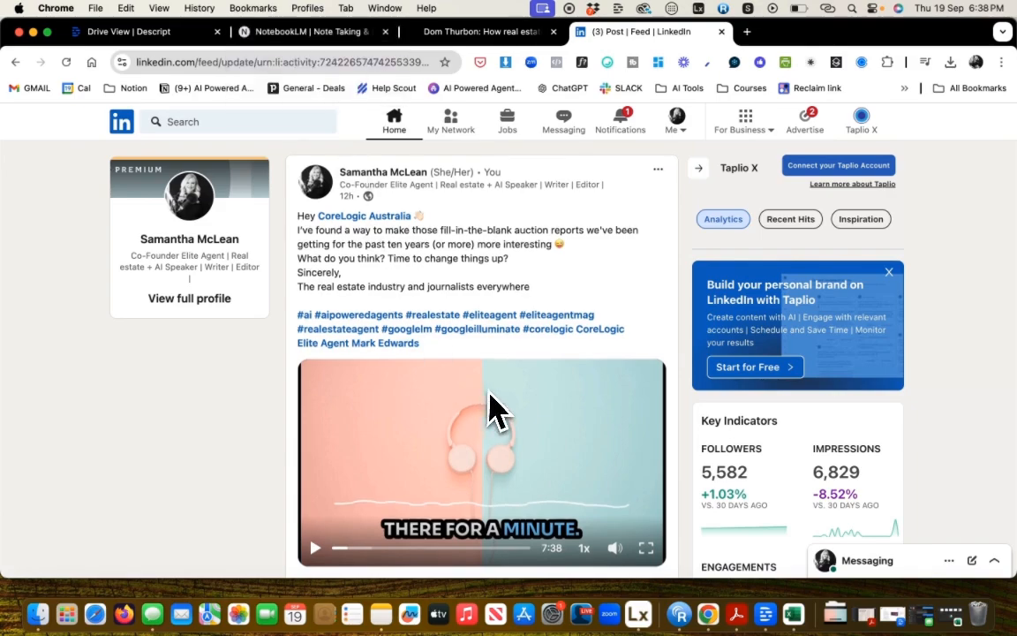
{"action": "scroll", "coordinate": [497, 406], "scroll_direction": "down", "scroll_amount": 2}
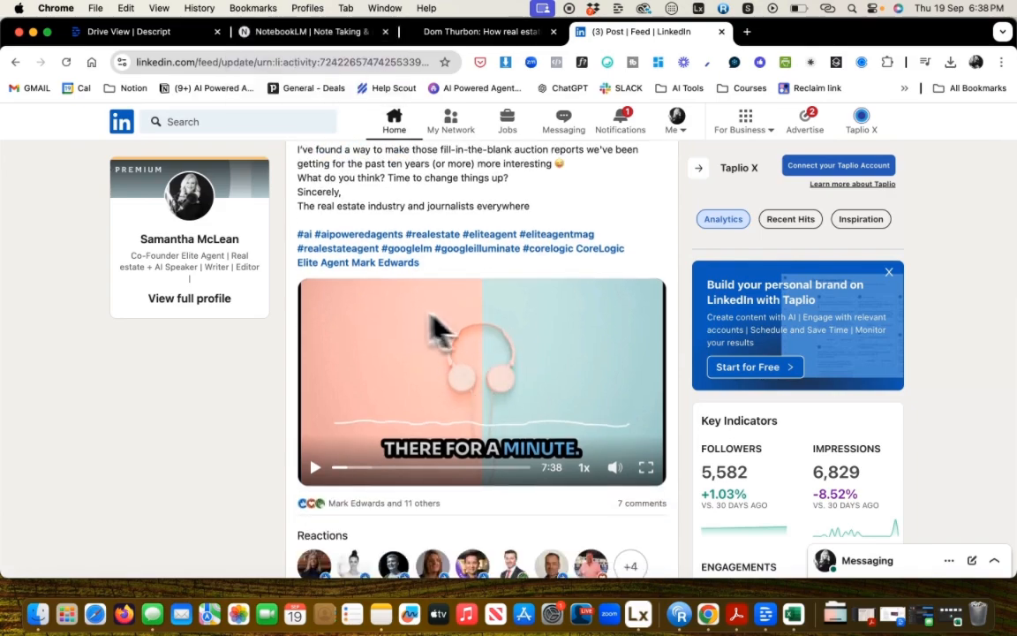
Switch to the NotebookLM tab and open NotebookLM from its landing page.
{"action": "left_click", "coordinate": [331, 39]}
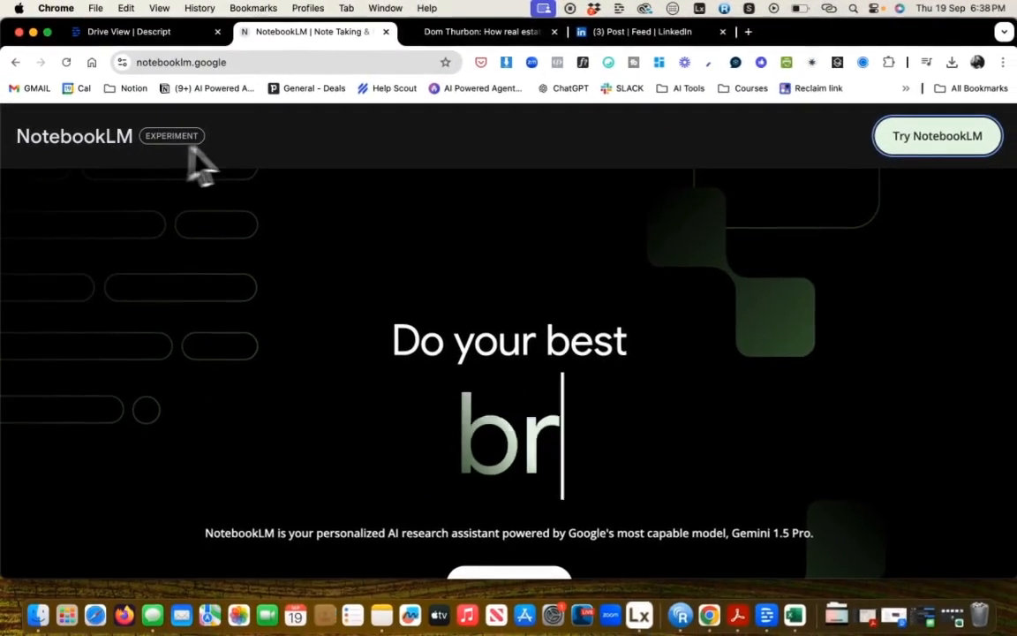
{"action": "left_click", "coordinate": [959, 146]}
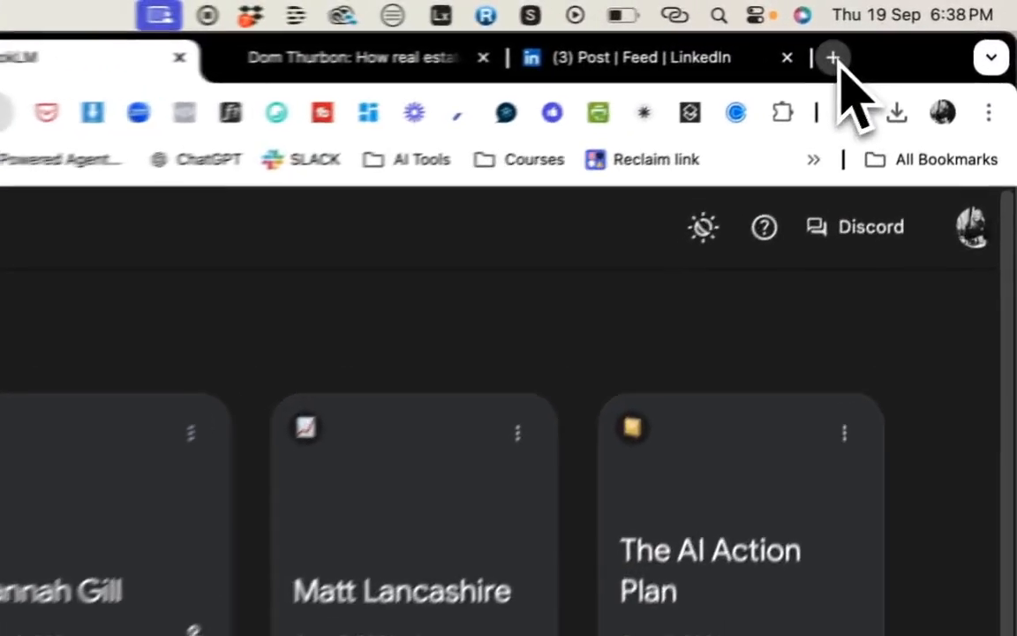
Open a new tab, go to Google Illuminate from the search results, and highlight its page heading.
{"action": "left_click", "coordinate": [916, 32]}
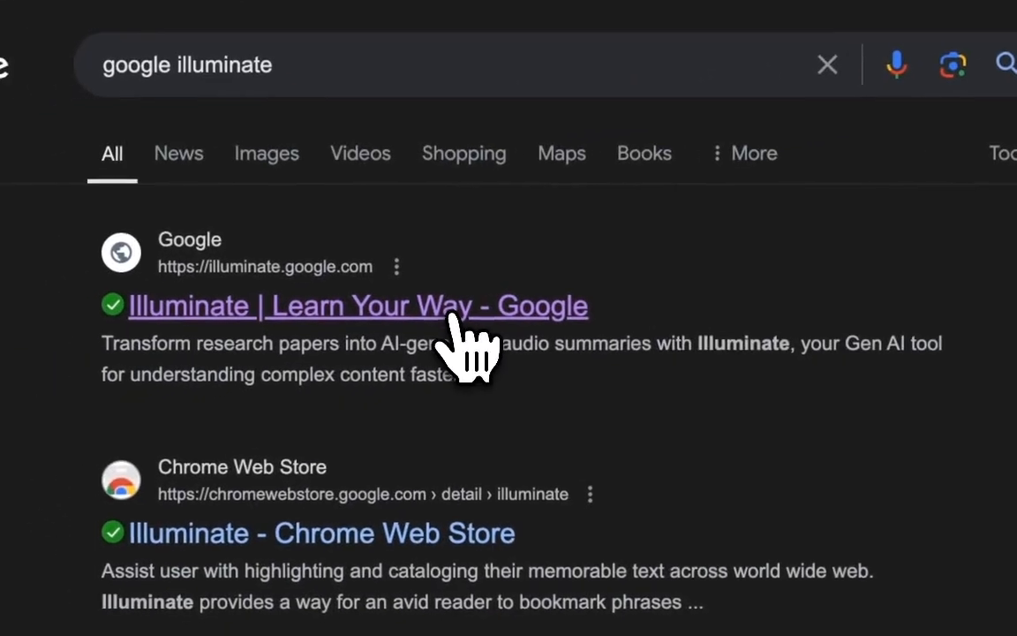
{"action": "left_click", "coordinate": [457, 318]}
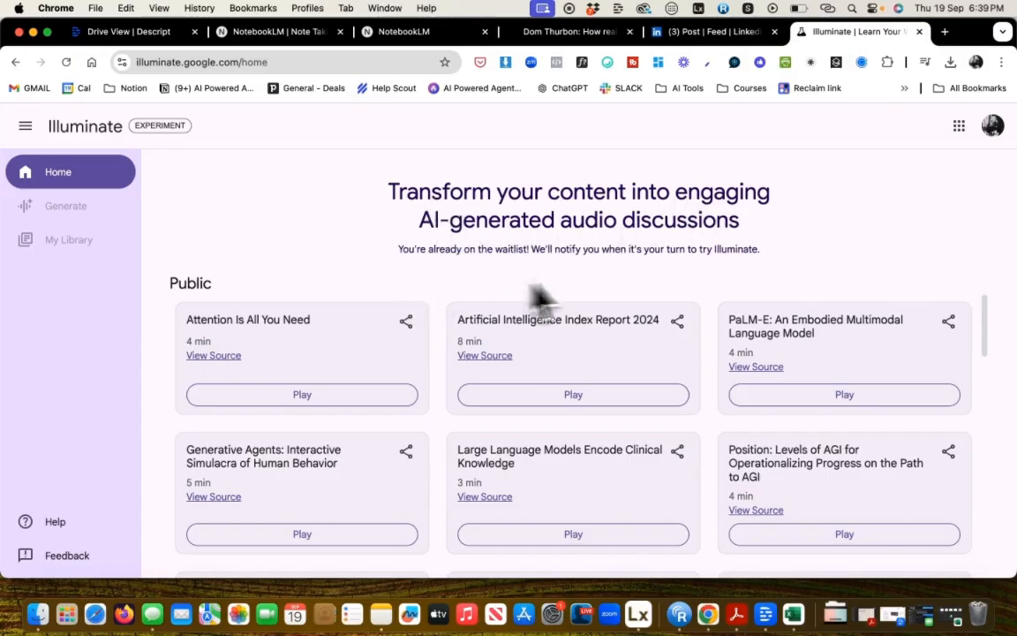
{"action": "left_click_drag", "start_coordinate": [389, 190], "coordinate": [803, 227]}
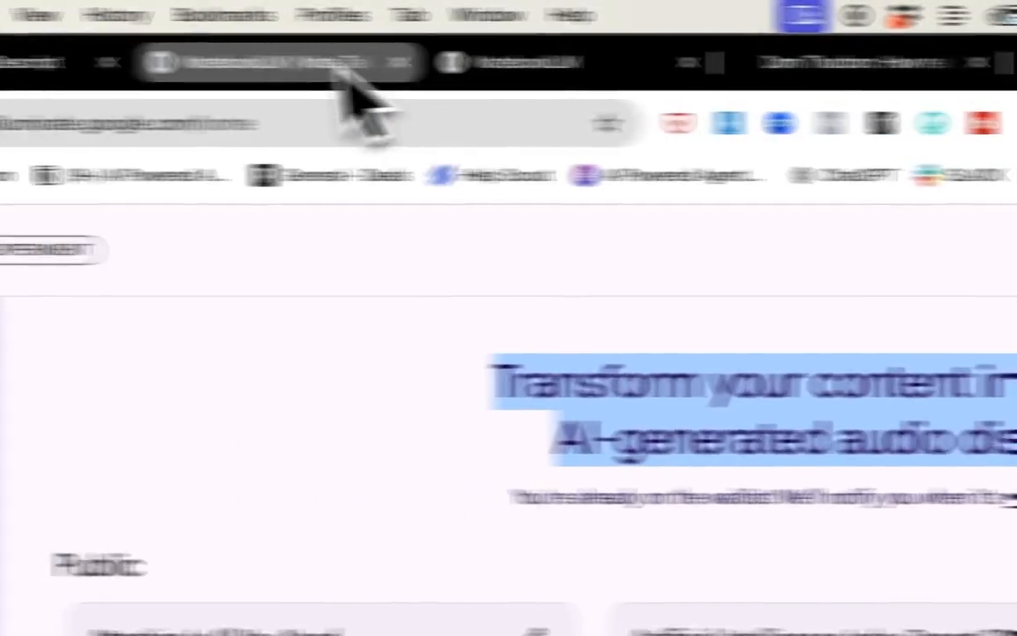
Return to the NotebookLM notebooks list and create a new notebook.
{"action": "left_click", "coordinate": [477, 69]}
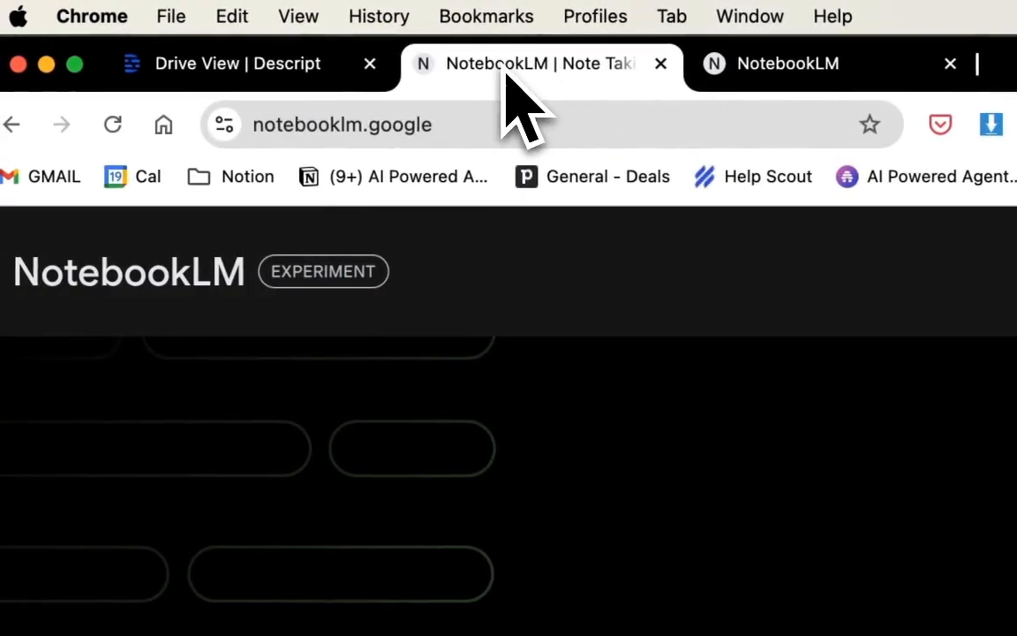
{"action": "left_click", "coordinate": [730, 79]}
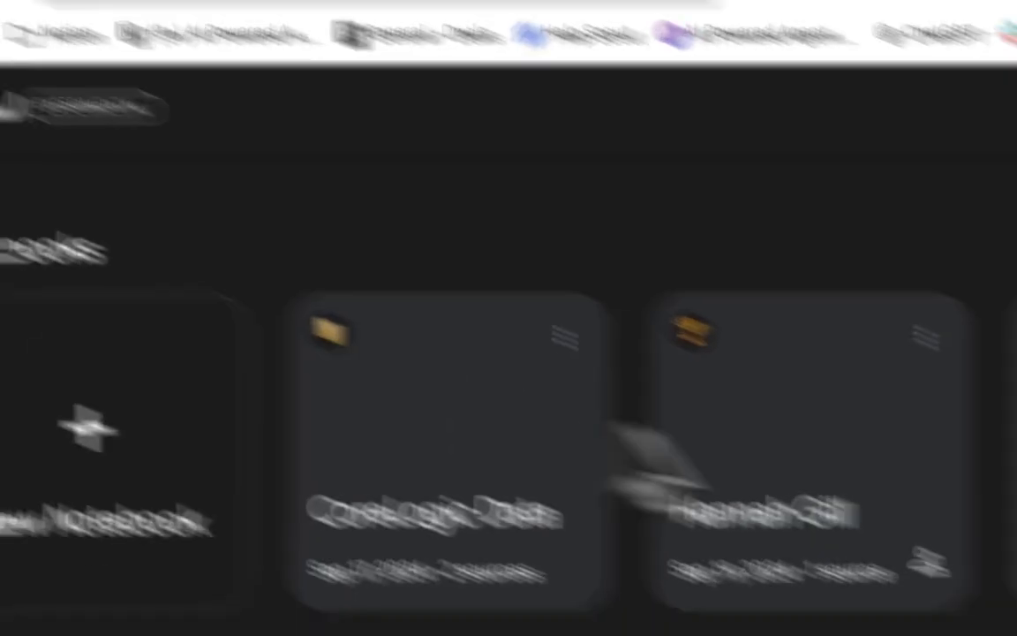
{"action": "left_click", "coordinate": [266, 562]}
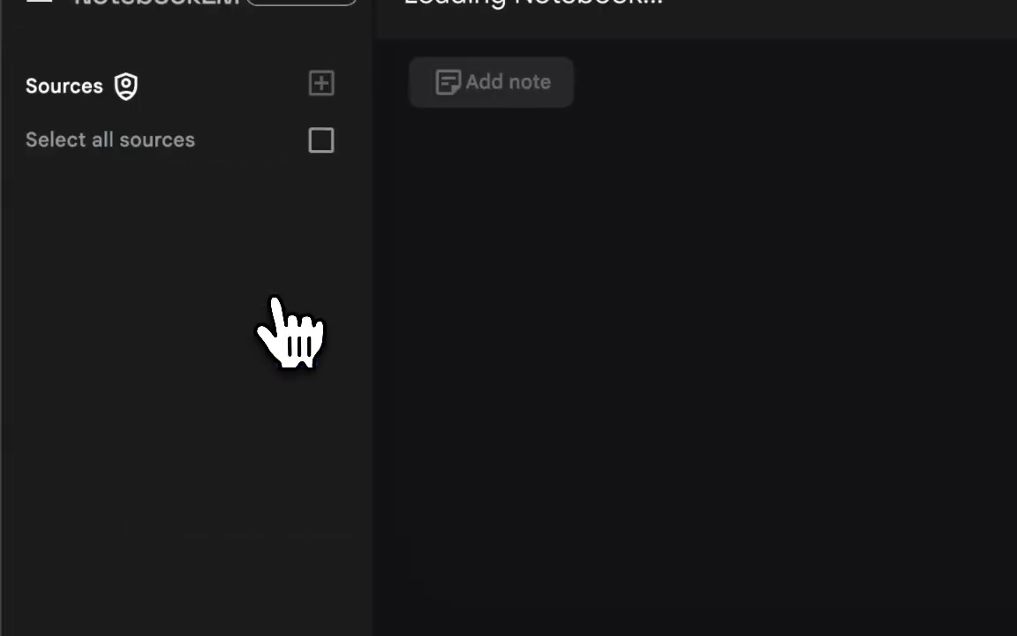
{"action": "scroll", "coordinate": [369, 402], "scroll_direction": "down", "scroll_amount": 2}
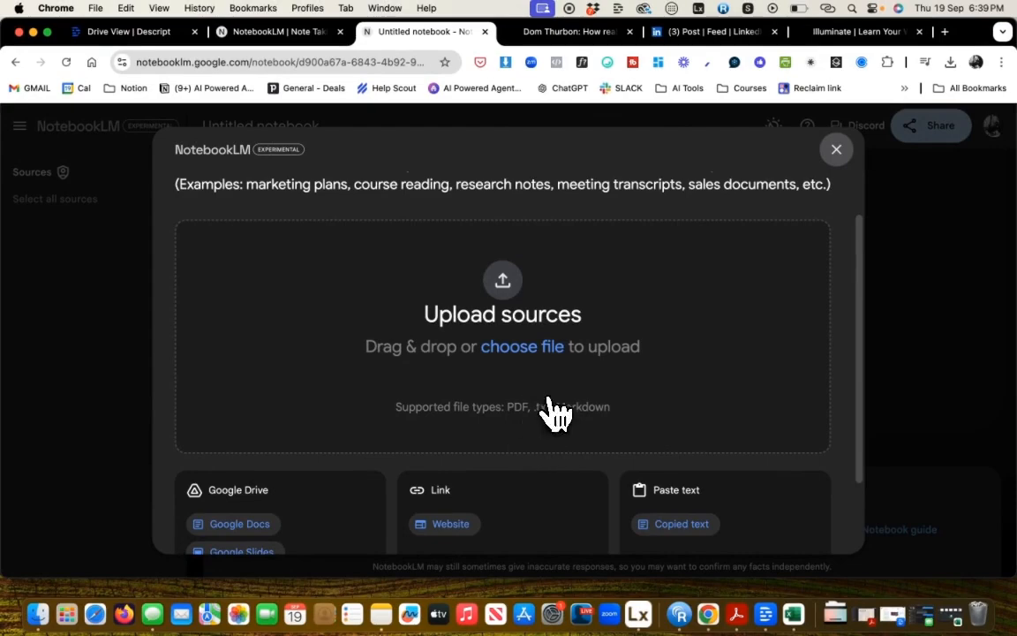
{"action": "scroll", "coordinate": [593, 404], "scroll_direction": "down", "scroll_amount": 2}
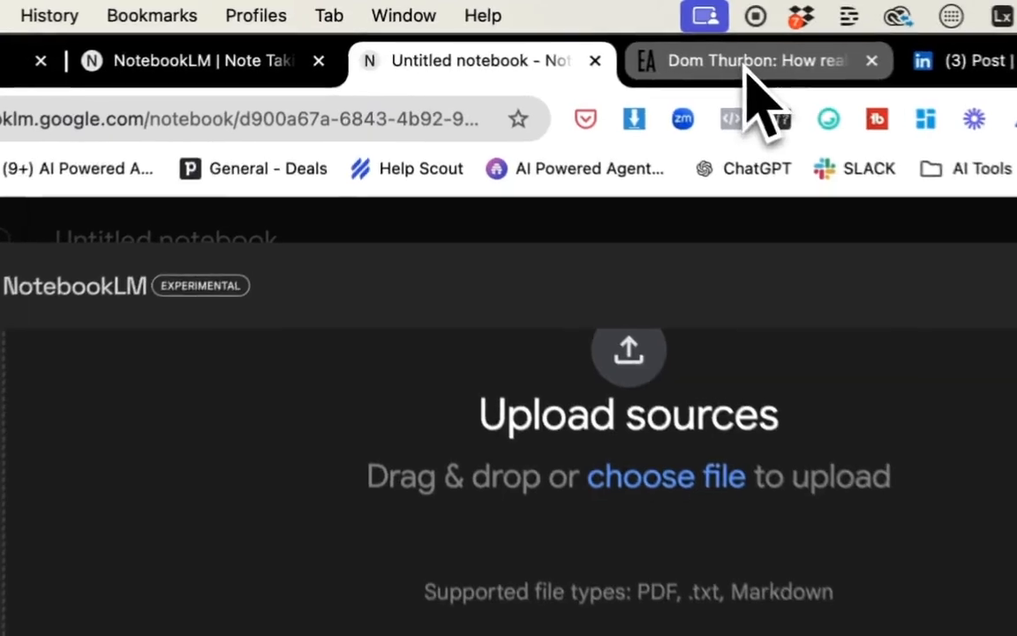
Copy the Dom Thurbon Elite Agent article's URL and scroll through the article.
{"action": "left_click", "coordinate": [552, 30]}
{"action": "left_click", "coordinate": [262, 125]}
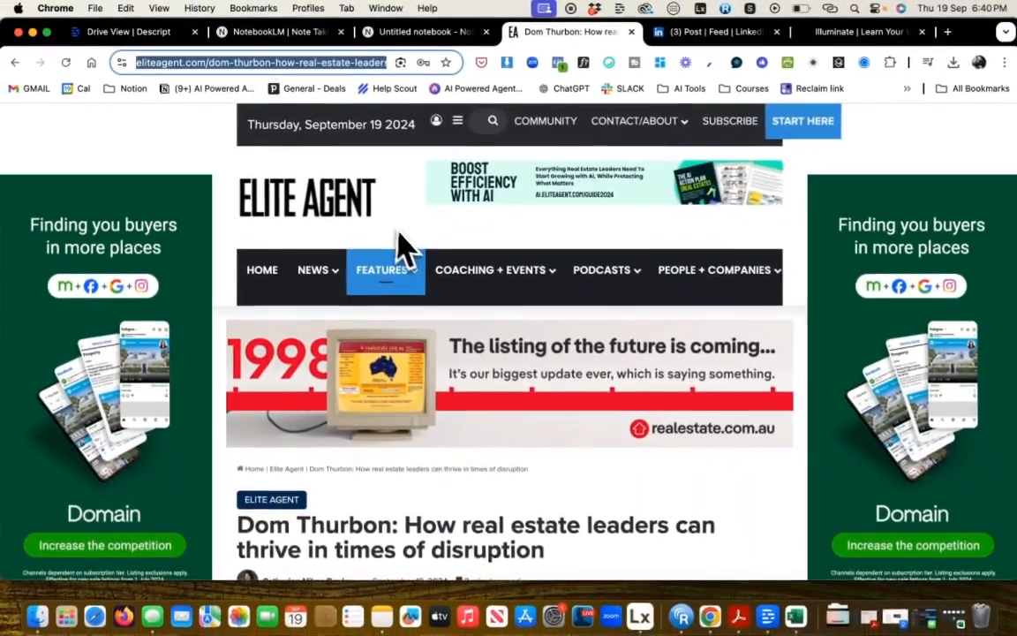
{"action": "scroll", "coordinate": [411, 252], "scroll_direction": "down", "scroll_amount": 5}
{"action": "scroll", "coordinate": [410, 252], "scroll_direction": "down", "scroll_amount": 10}
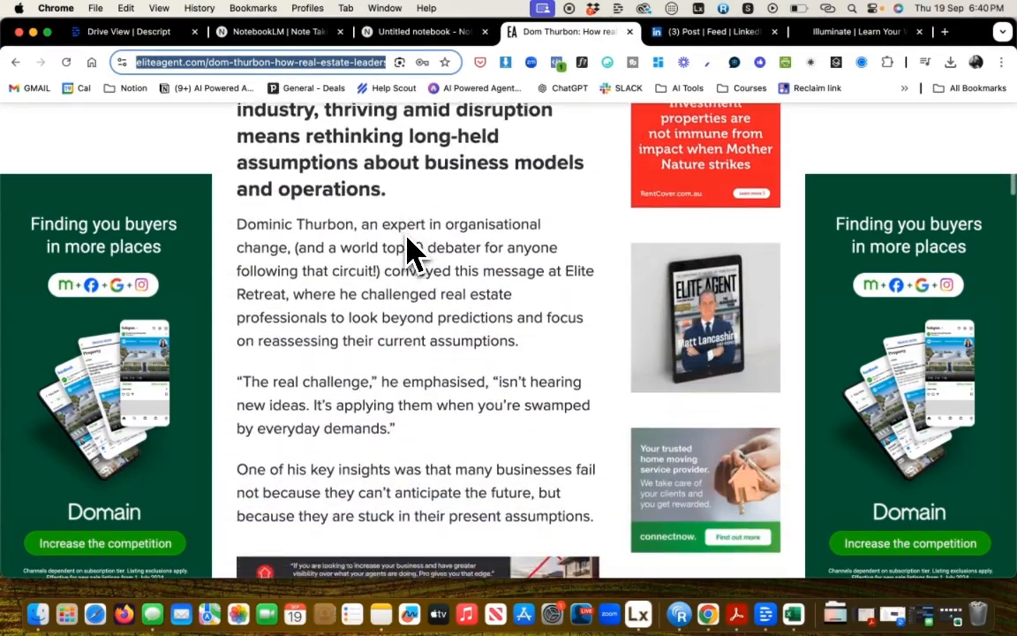
{"action": "scroll", "coordinate": [411, 251], "scroll_direction": "down", "scroll_amount": 10}
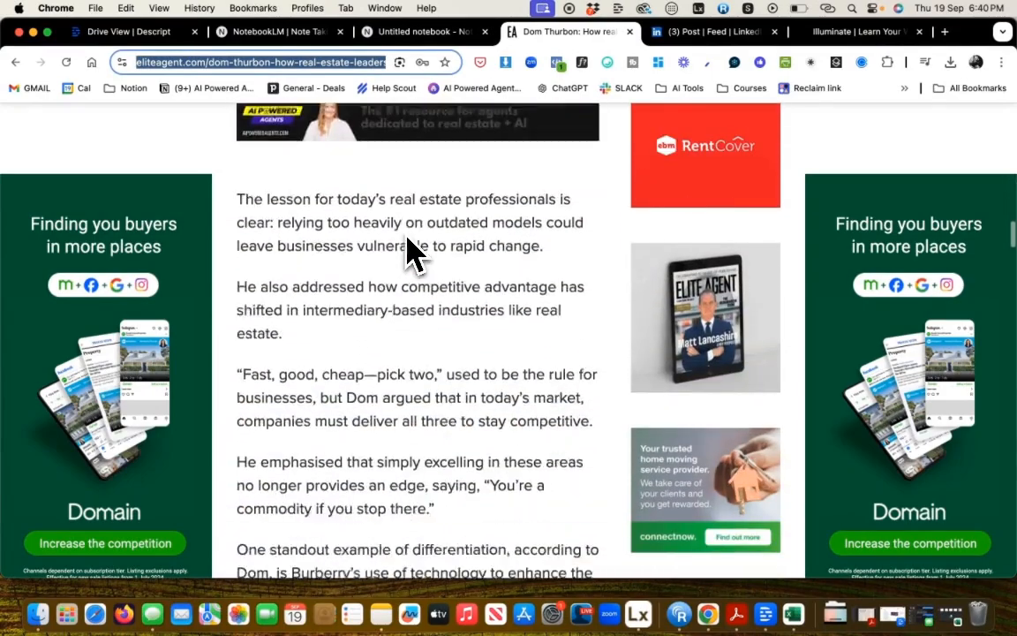
{"action": "scroll", "coordinate": [411, 252], "scroll_direction": "down", "scroll_amount": 10}
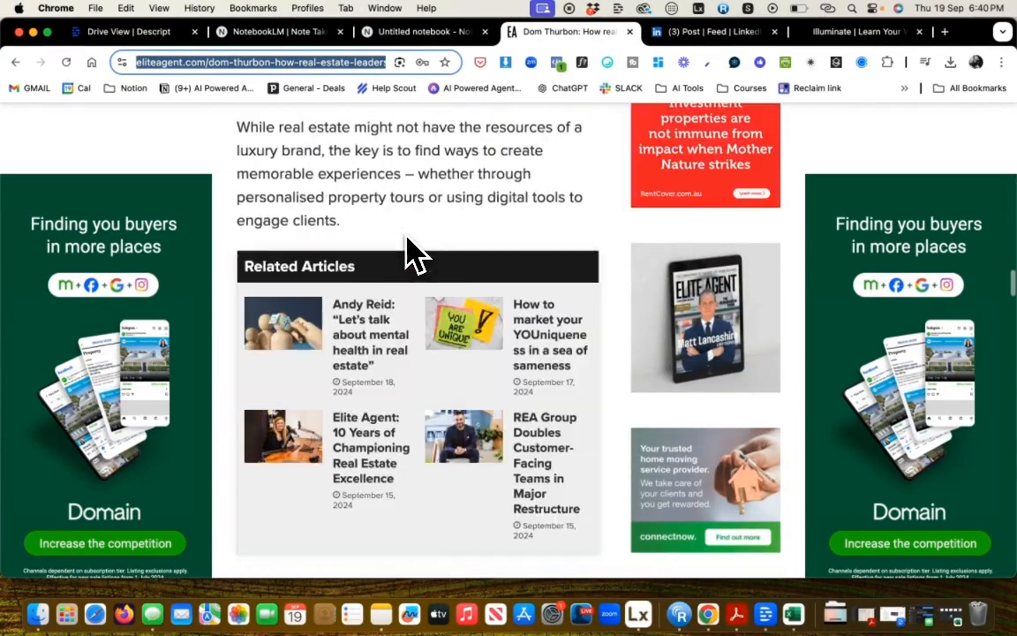
{"action": "scroll", "coordinate": [410, 252], "scroll_direction": "down", "scroll_amount": 8}
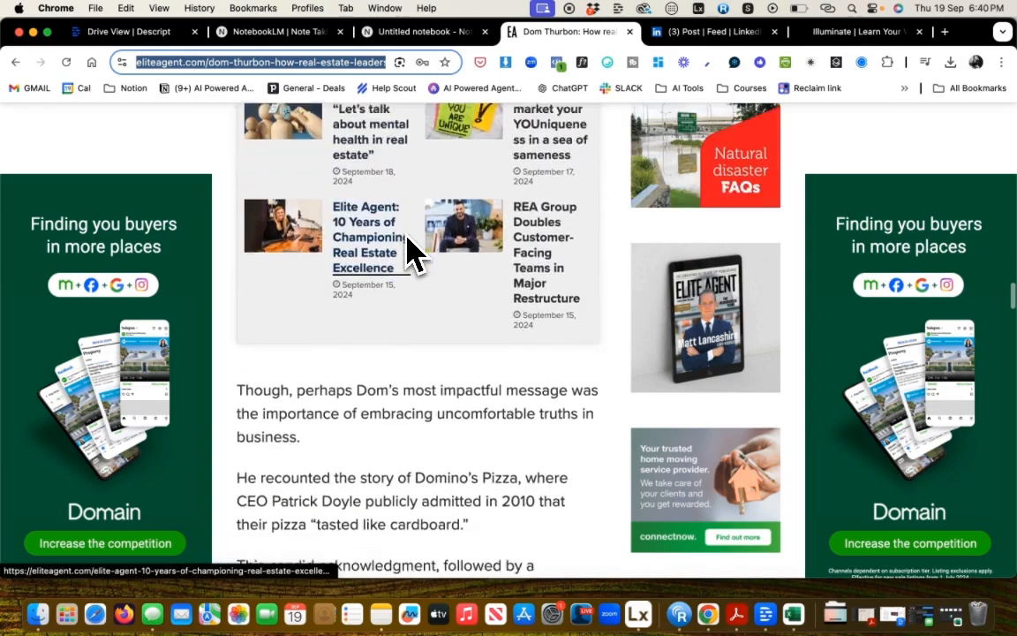
{"action": "scroll", "coordinate": [448, 334], "scroll_direction": "down", "scroll_amount": 7}
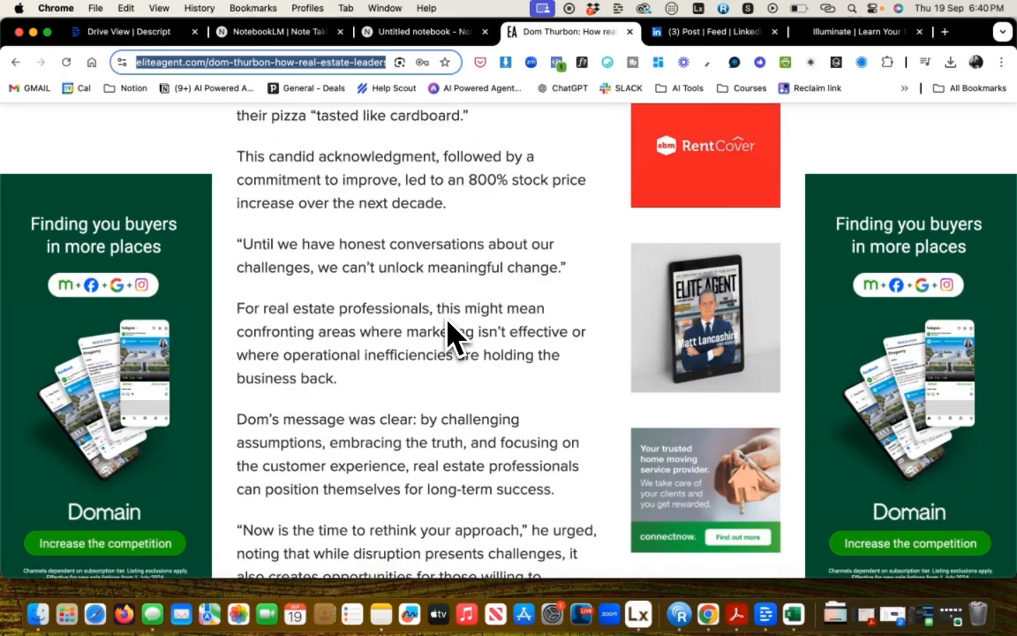
{"action": "scroll", "coordinate": [449, 334], "scroll_direction": "down", "scroll_amount": 2}
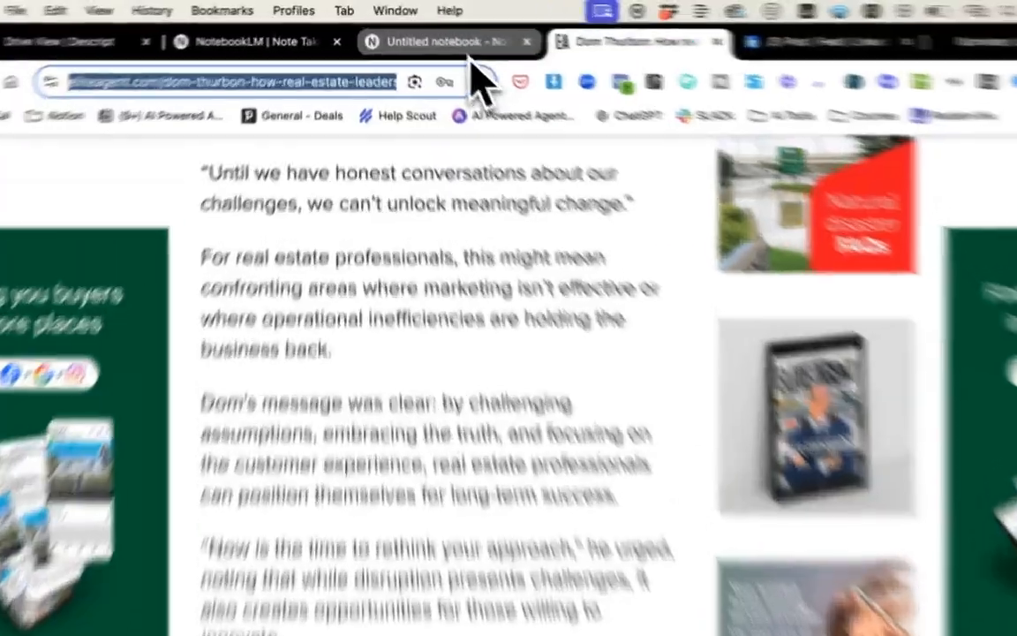
Add the copied article URL to the new notebook as a website source.
{"action": "left_click", "coordinate": [441, 35]}
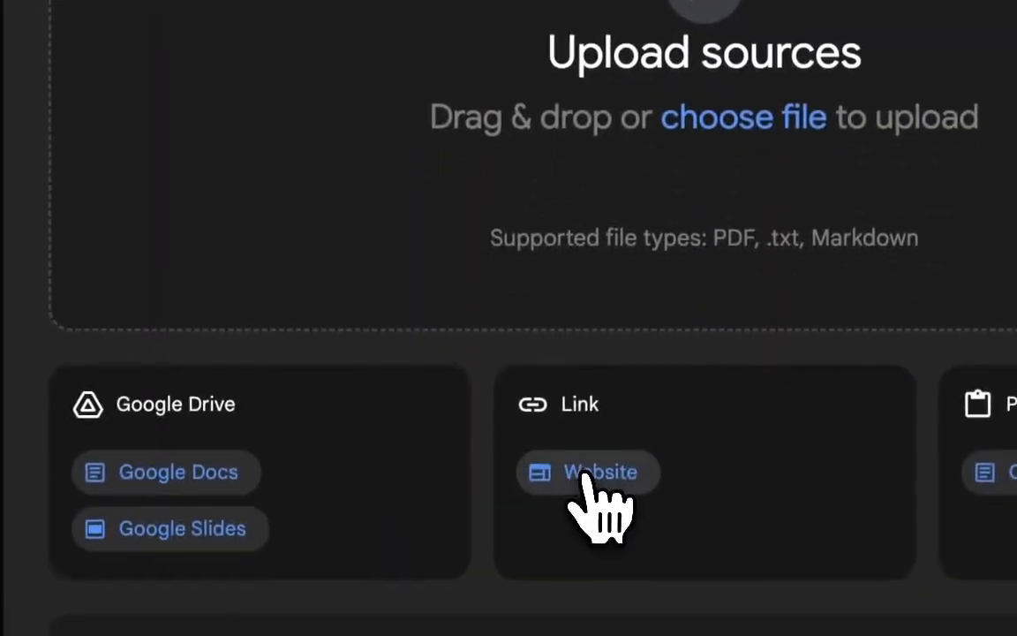
{"action": "left_click", "coordinate": [590, 472]}
{"action": "left_click", "coordinate": [325, 163]}
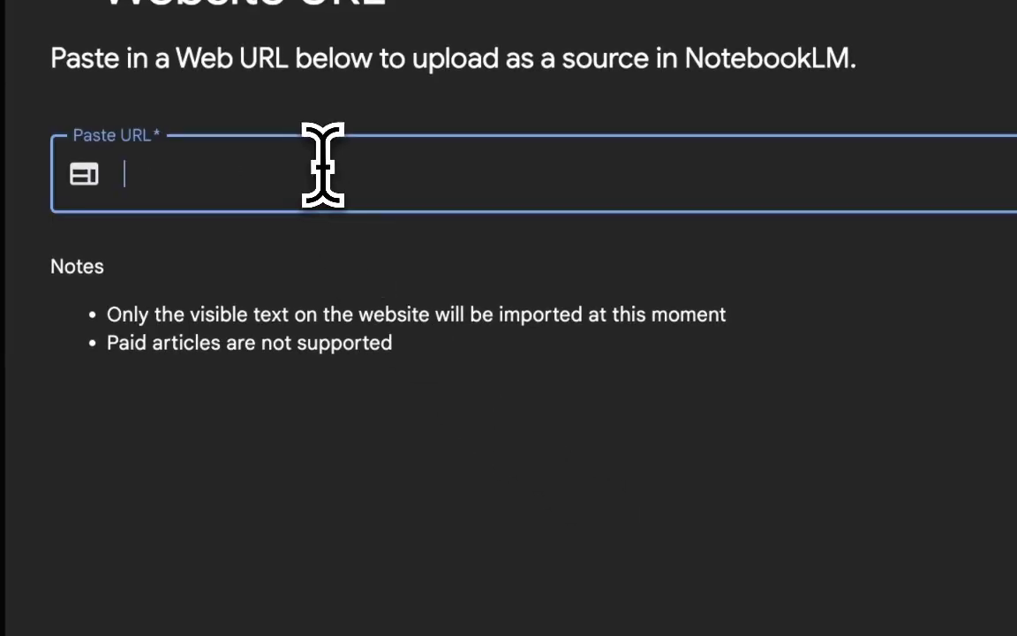
{"action": "key", "text": "super+v"}
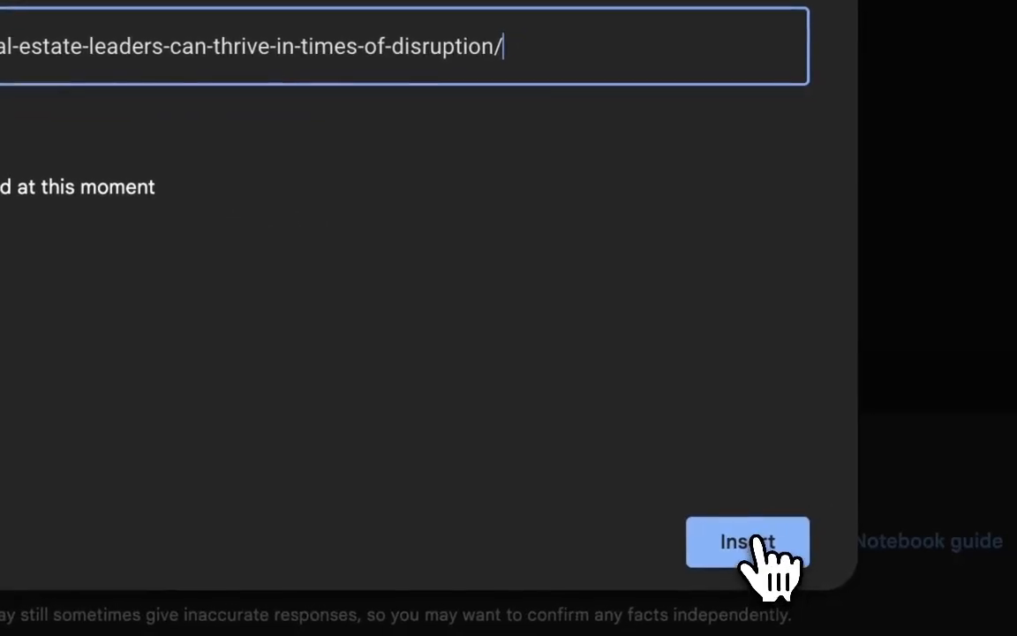
{"action": "left_click", "coordinate": [751, 542]}
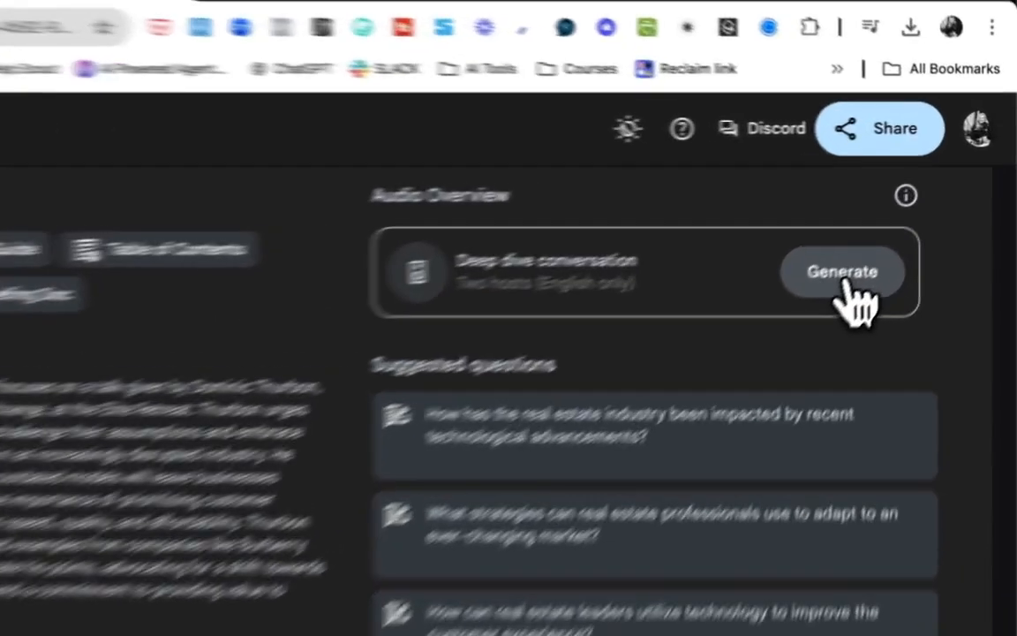
Generate the deep dive conversation Audio Overview and a Timeline note from the source.
{"action": "left_click", "coordinate": [912, 222]}
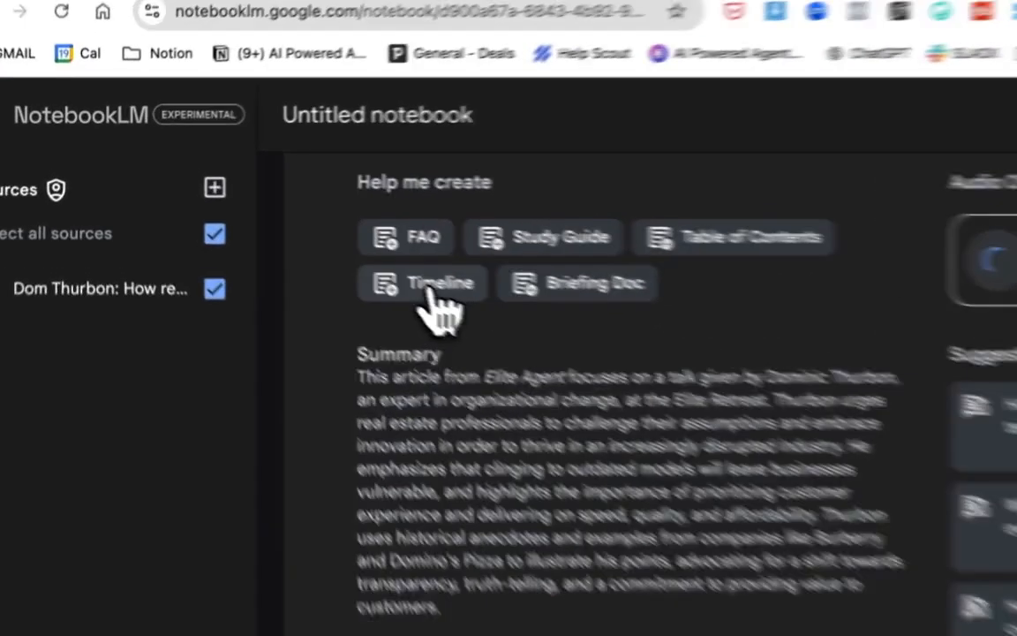
{"action": "left_click", "coordinate": [294, 232]}
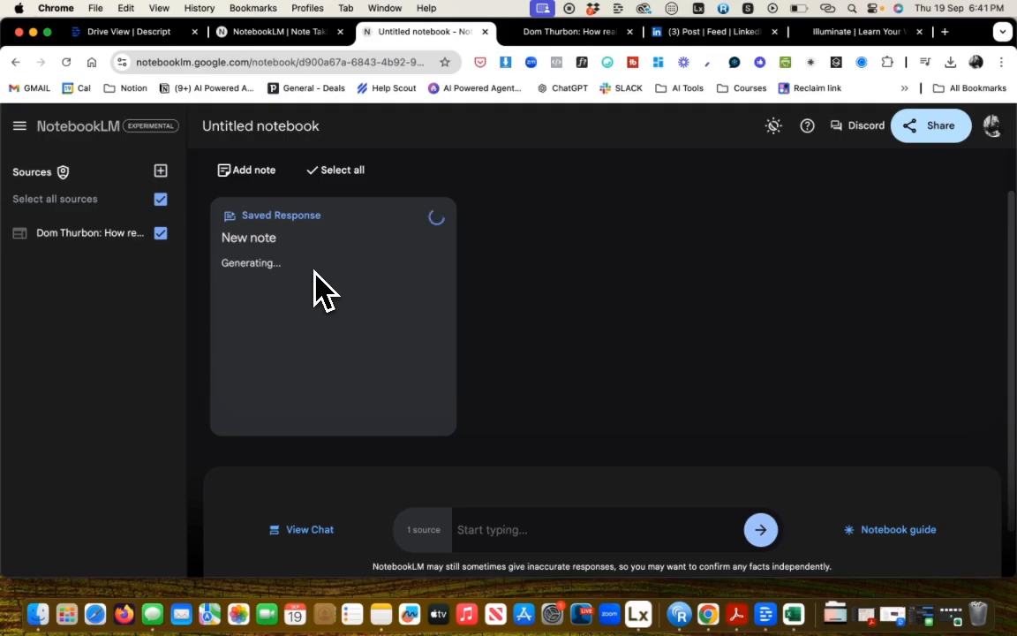
Open the generated timeline note and scroll through its contents.
{"action": "left_click", "coordinate": [316, 288]}
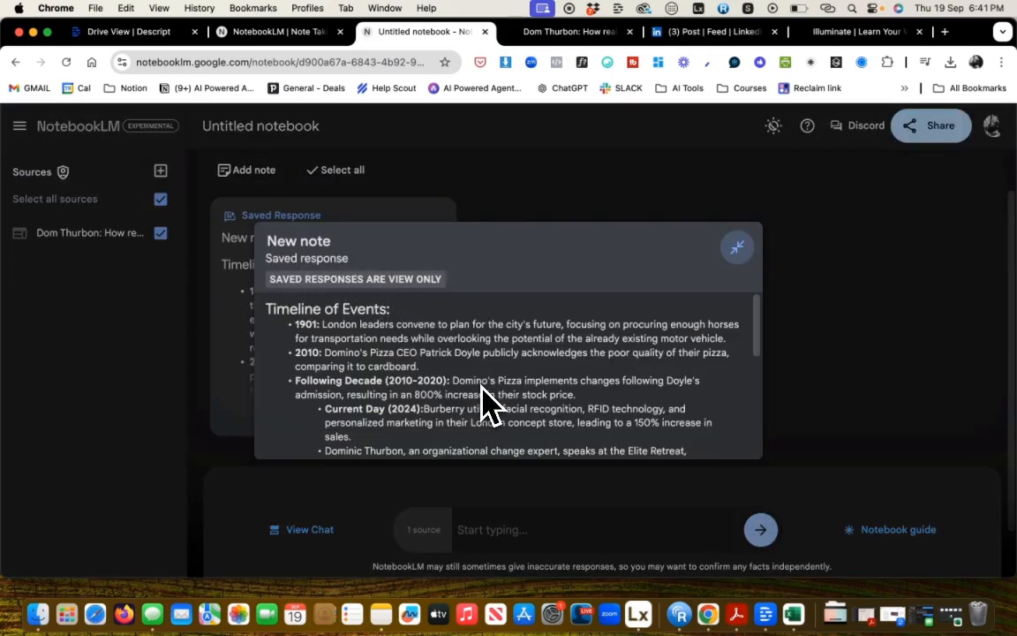
{"action": "scroll", "coordinate": [484, 388], "scroll_direction": "down", "scroll_amount": 5}
{"action": "scroll", "coordinate": [484, 389], "scroll_direction": "up", "scroll_amount": 5}
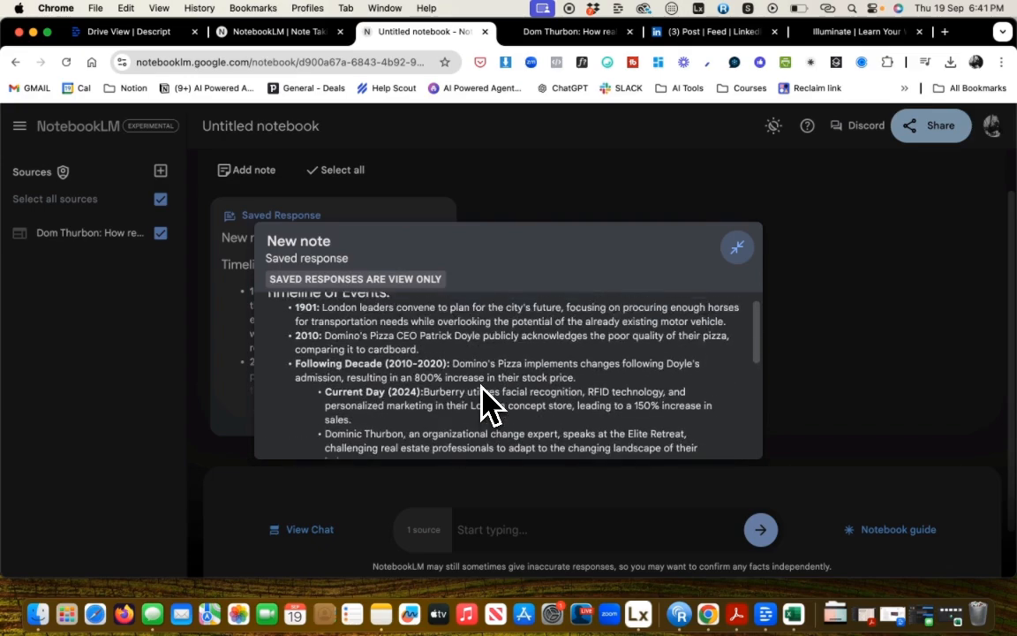
{"action": "scroll", "coordinate": [487, 407], "scroll_direction": "down", "scroll_amount": 1}
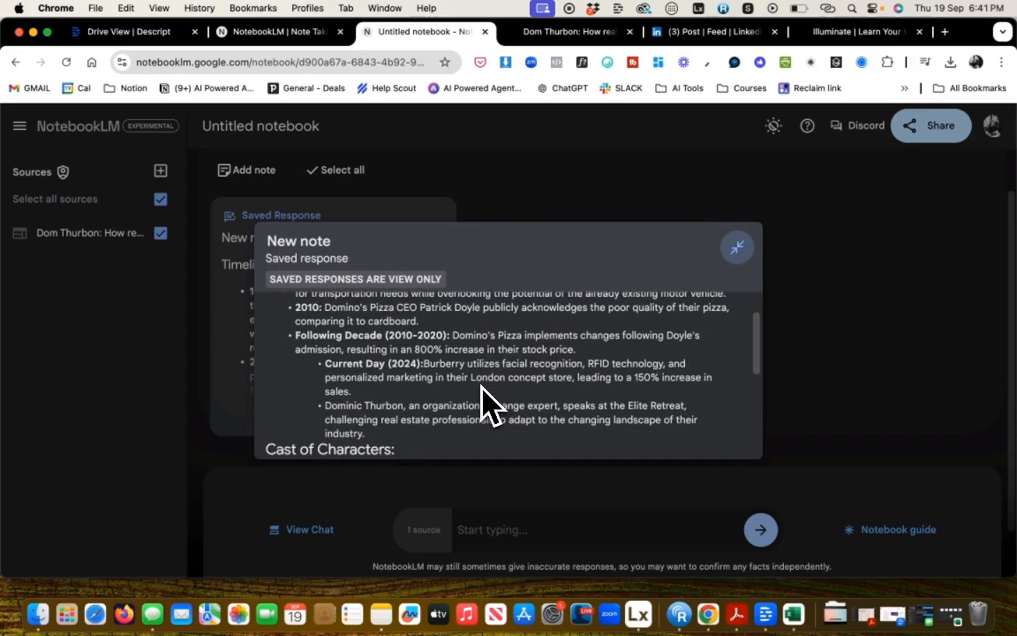
{"action": "scroll", "coordinate": [484, 401], "scroll_direction": "down", "scroll_amount": 2}
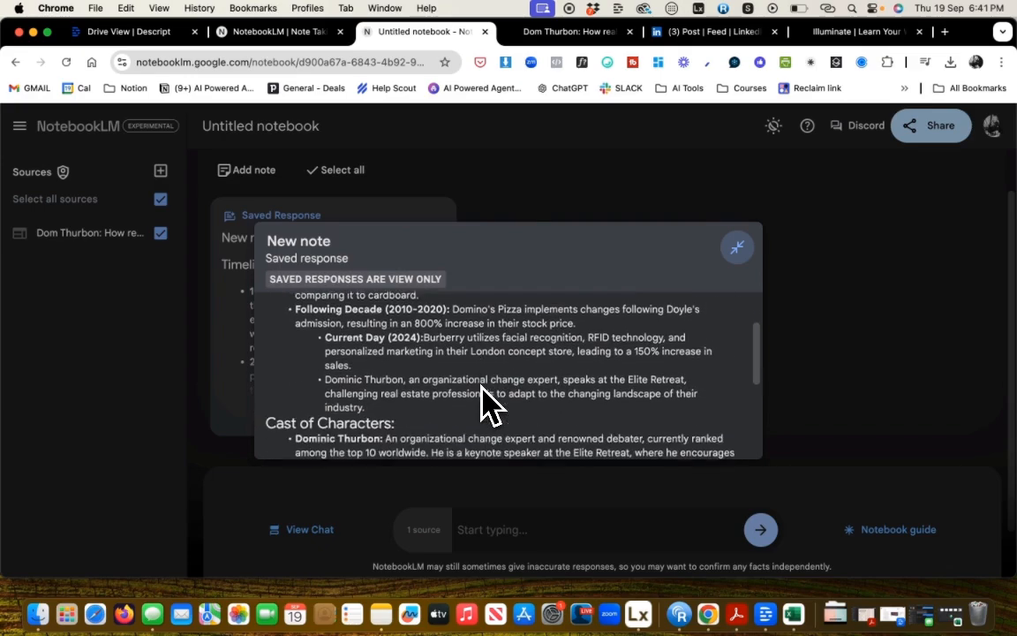
{"action": "scroll", "coordinate": [463, 384], "scroll_direction": "down", "scroll_amount": 5}
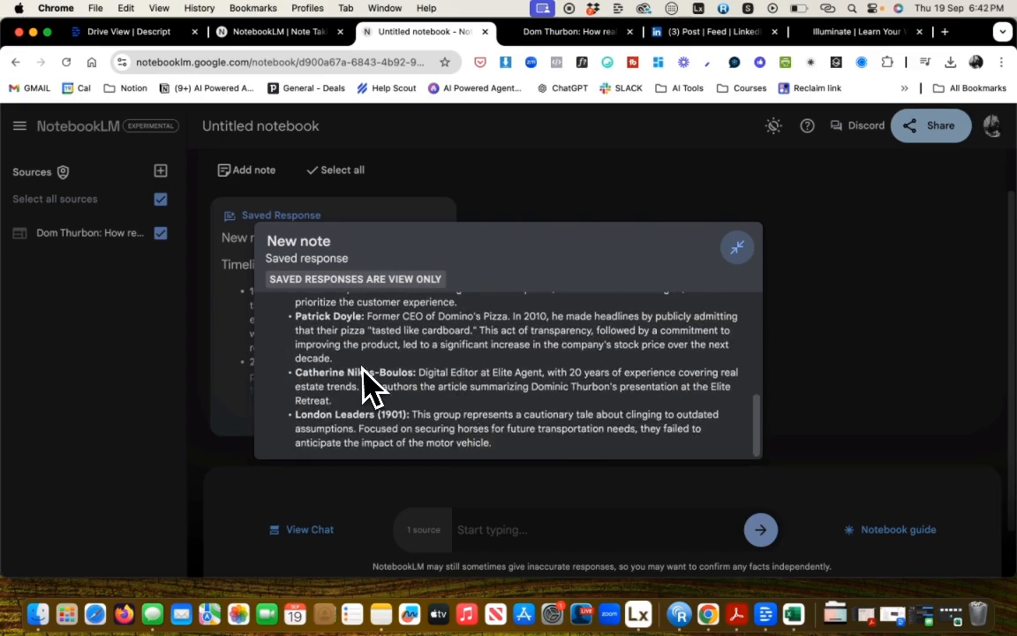
{"action": "scroll", "coordinate": [443, 397], "scroll_direction": "up", "scroll_amount": 4}
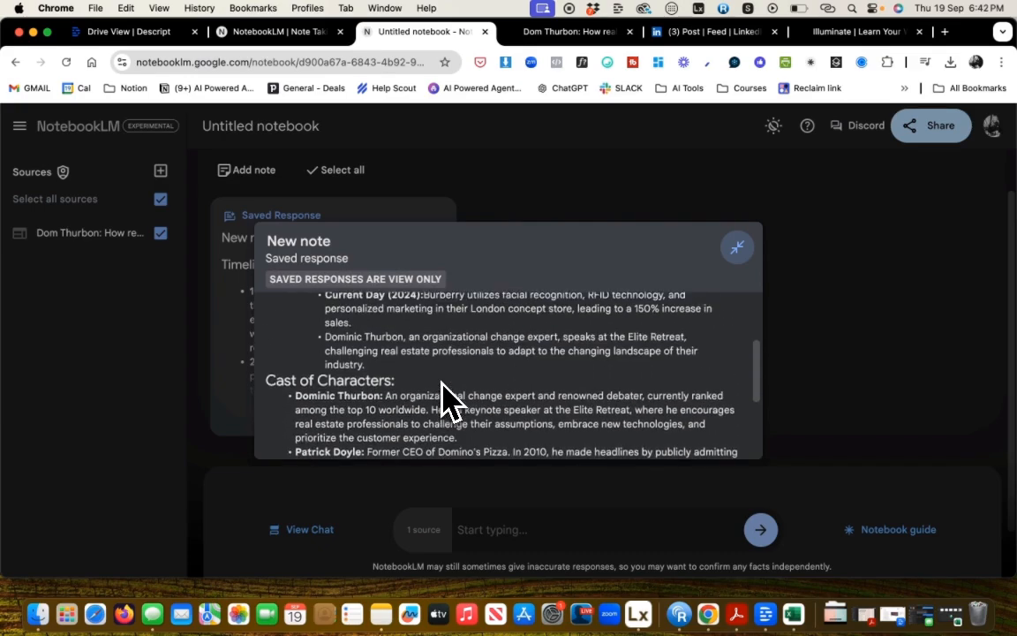
Rename the notebook to Dominic Thurbon from Elite Agent.
{"action": "left_click", "coordinate": [280, 123]}
{"action": "left_click", "coordinate": [512, 150]}
{"action": "type", "text": "Dom"}
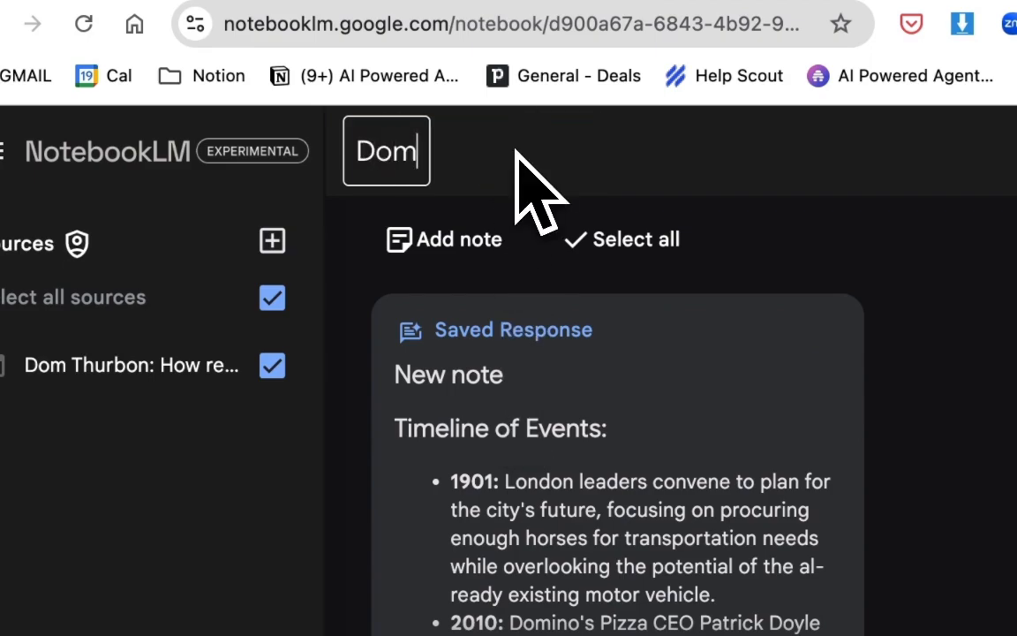
{"action": "type", "text": "inic Thurbon from Elite Agent"}
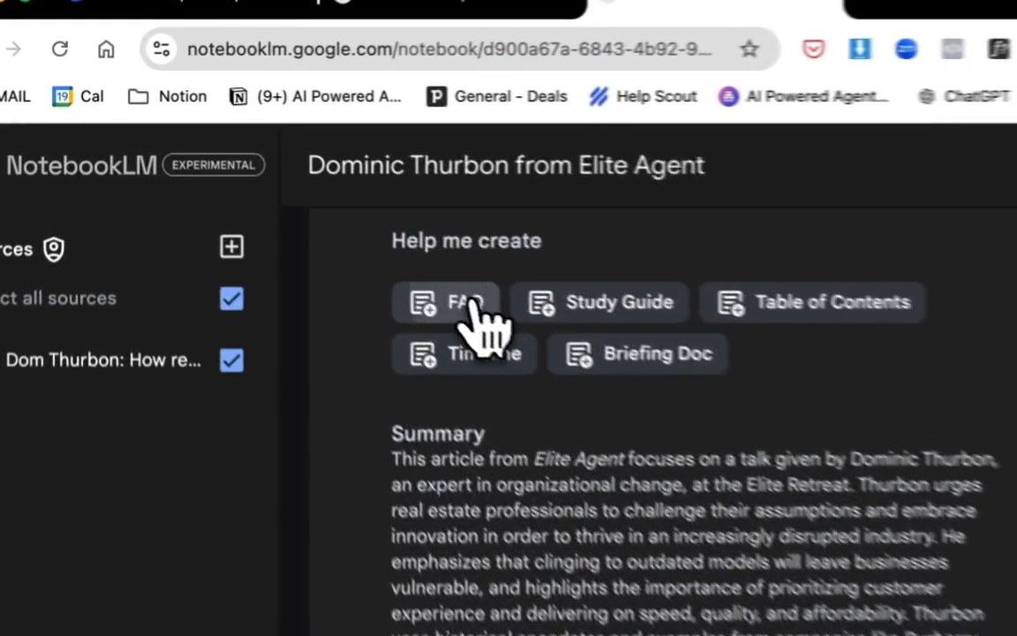
Generate an FAQ note from the source.
{"action": "left_click", "coordinate": [292, 202]}
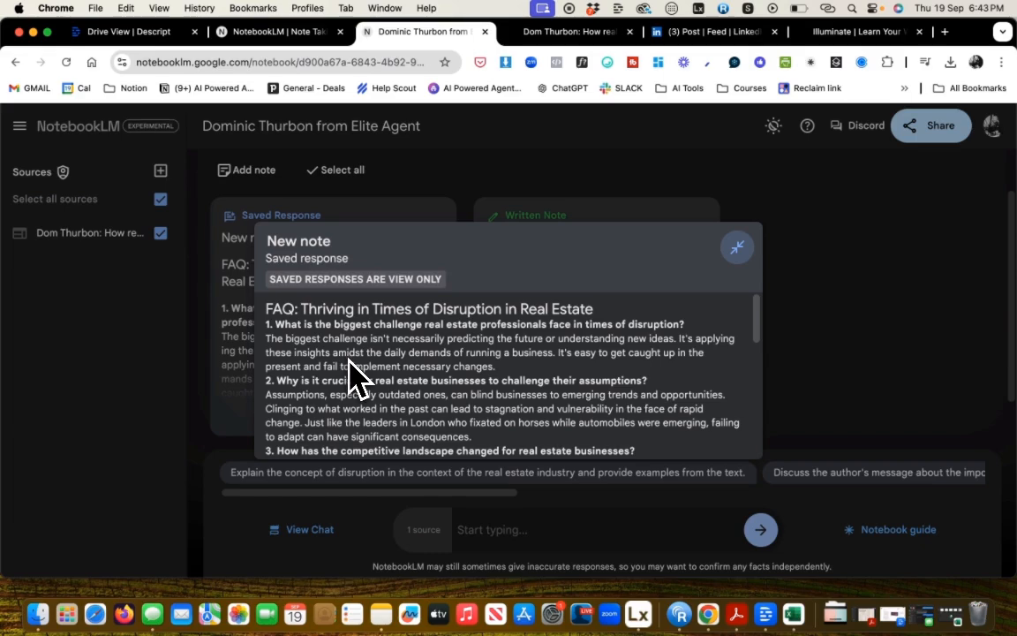
Read through the FAQ note's questions and answers, then close the note.
{"action": "scroll", "coordinate": [351, 375], "scroll_direction": "down", "scroll_amount": 1}
{"action": "scroll", "coordinate": [350, 375], "scroll_direction": "up", "scroll_amount": 1}
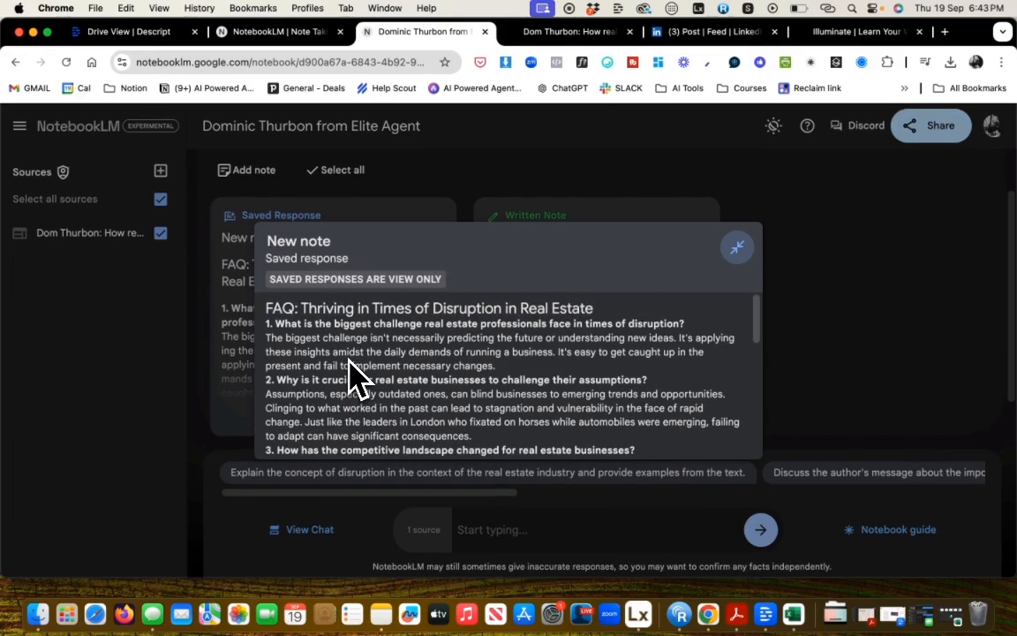
{"action": "scroll", "coordinate": [351, 375], "scroll_direction": "down", "scroll_amount": 1}
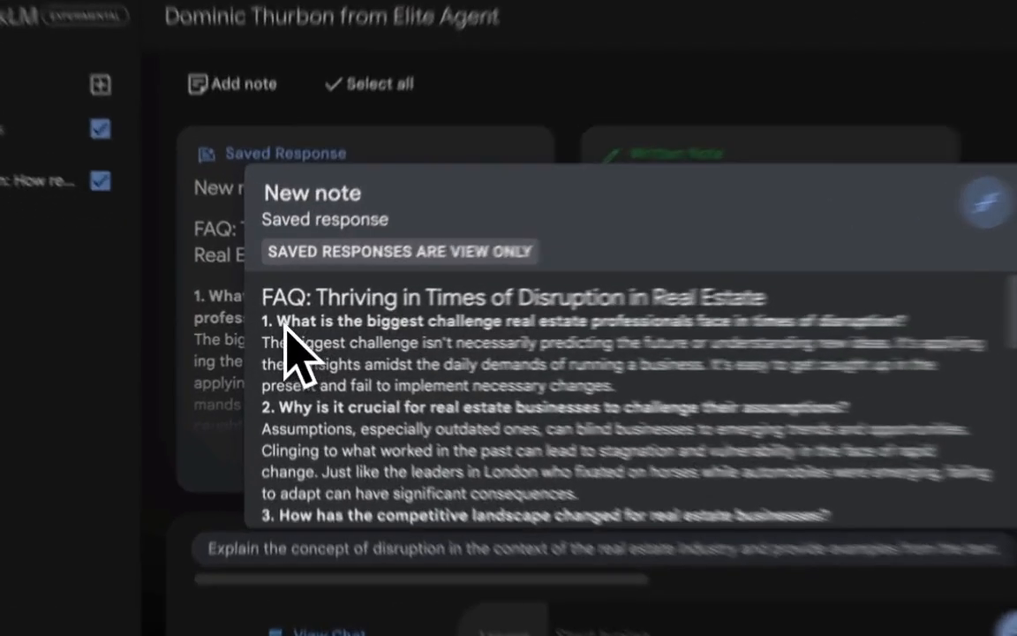
{"action": "left_click_drag", "start_coordinate": [274, 323], "coordinate": [767, 311]}
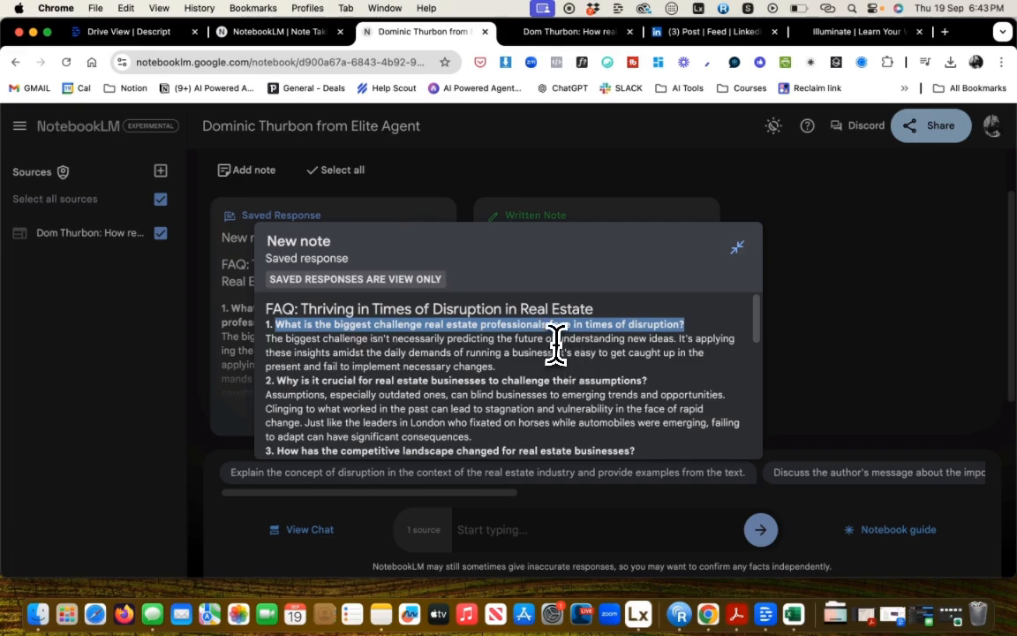
{"action": "scroll", "coordinate": [554, 349], "scroll_direction": "down", "scroll_amount": 1}
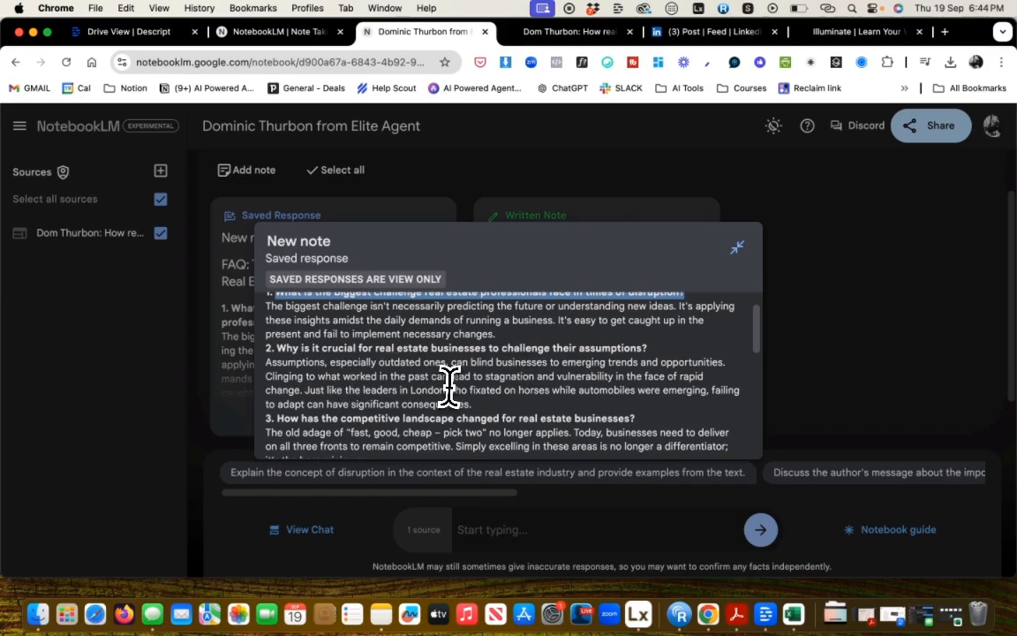
{"action": "scroll", "coordinate": [450, 386], "scroll_direction": "down", "scroll_amount": 5}
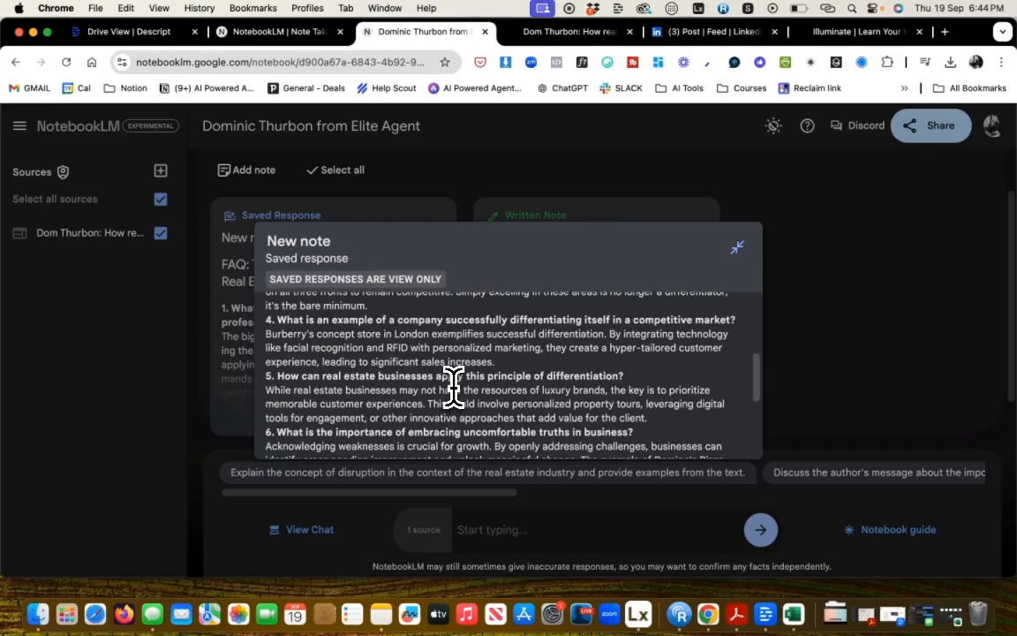
{"action": "scroll", "coordinate": [452, 386], "scroll_direction": "down", "scroll_amount": 5}
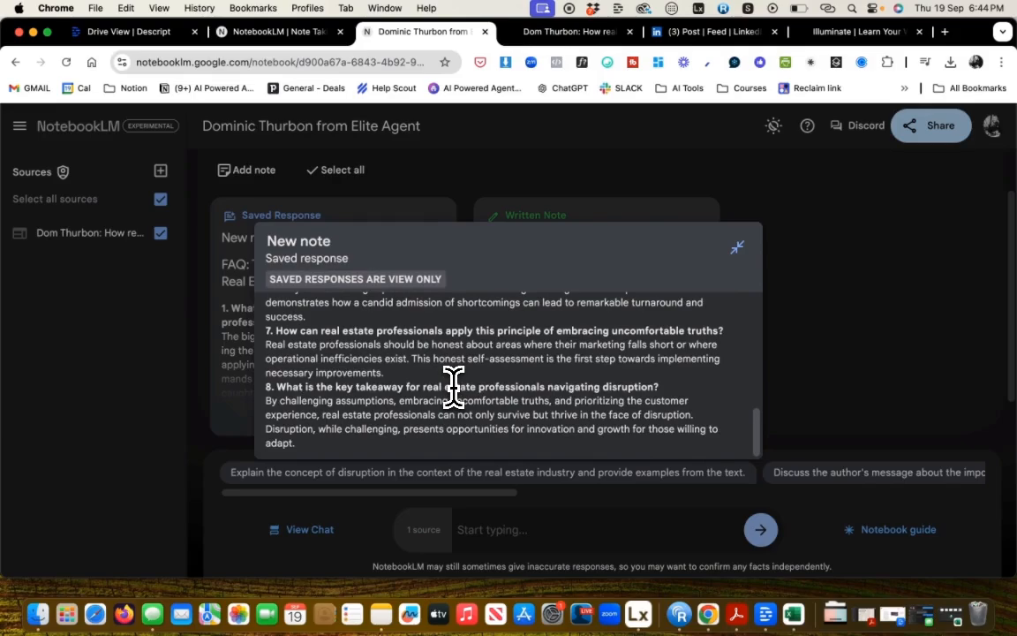
{"action": "scroll", "coordinate": [452, 386], "scroll_direction": "up", "scroll_amount": 3}
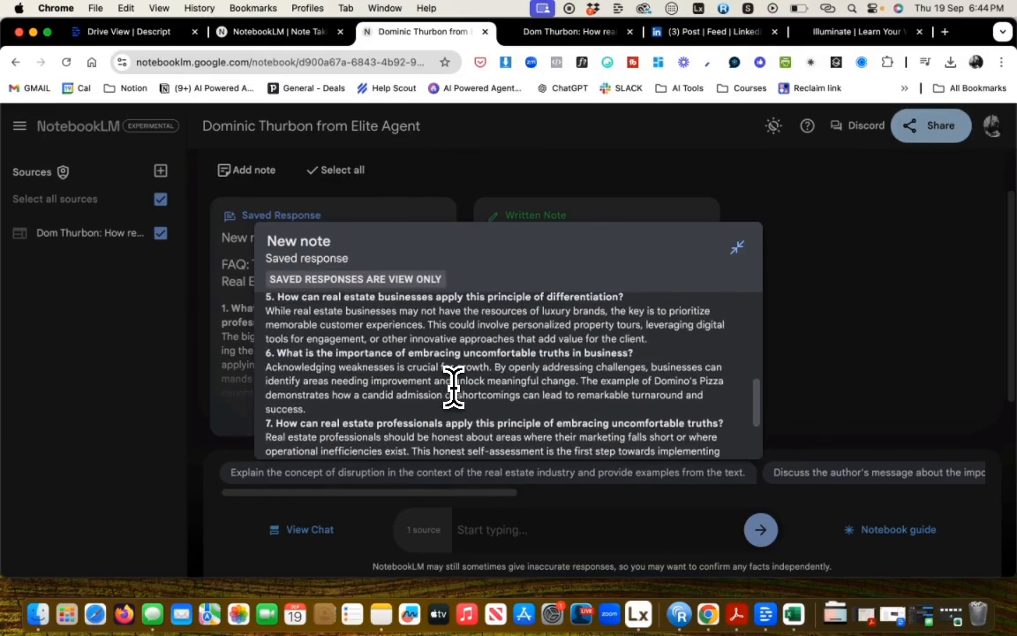
{"action": "scroll", "coordinate": [452, 386], "scroll_direction": "up", "scroll_amount": 3}
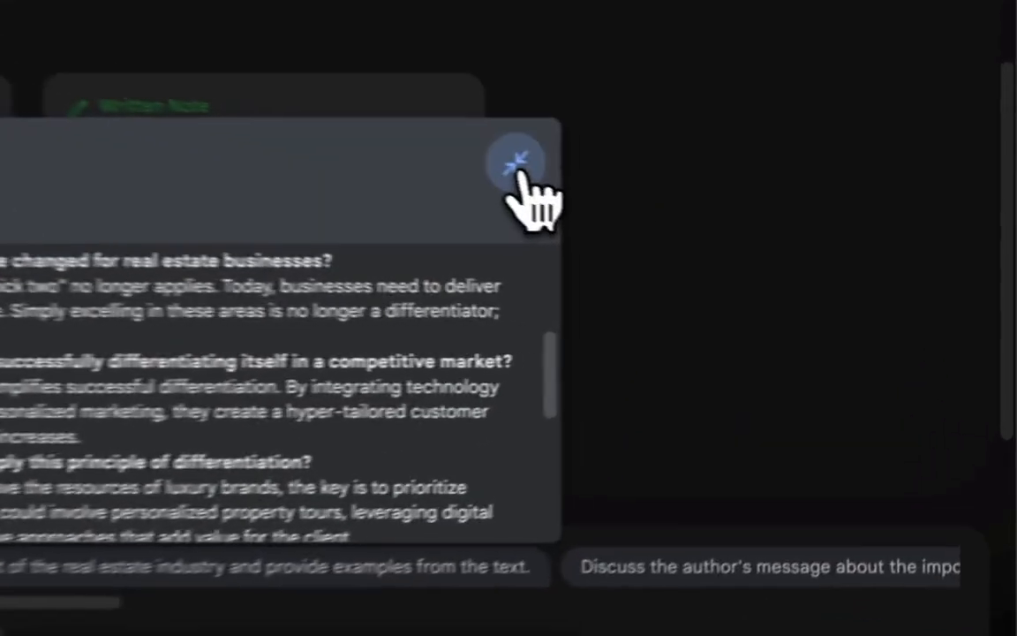
{"action": "left_click", "coordinate": [738, 247]}
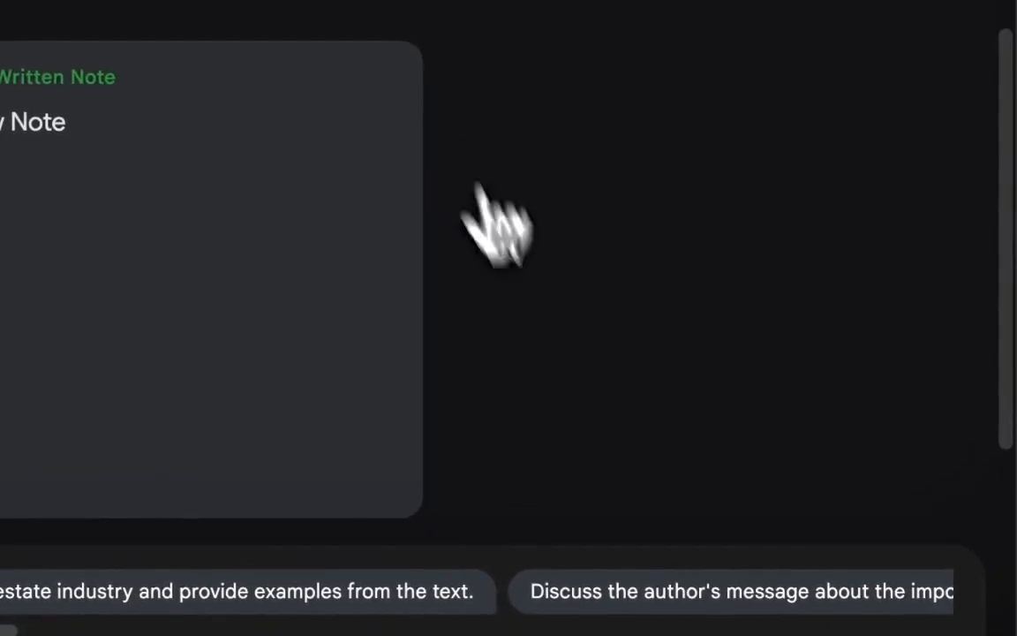
Ask the notebook chat what Dom said about horses.
{"action": "left_click", "coordinate": [744, 566]}
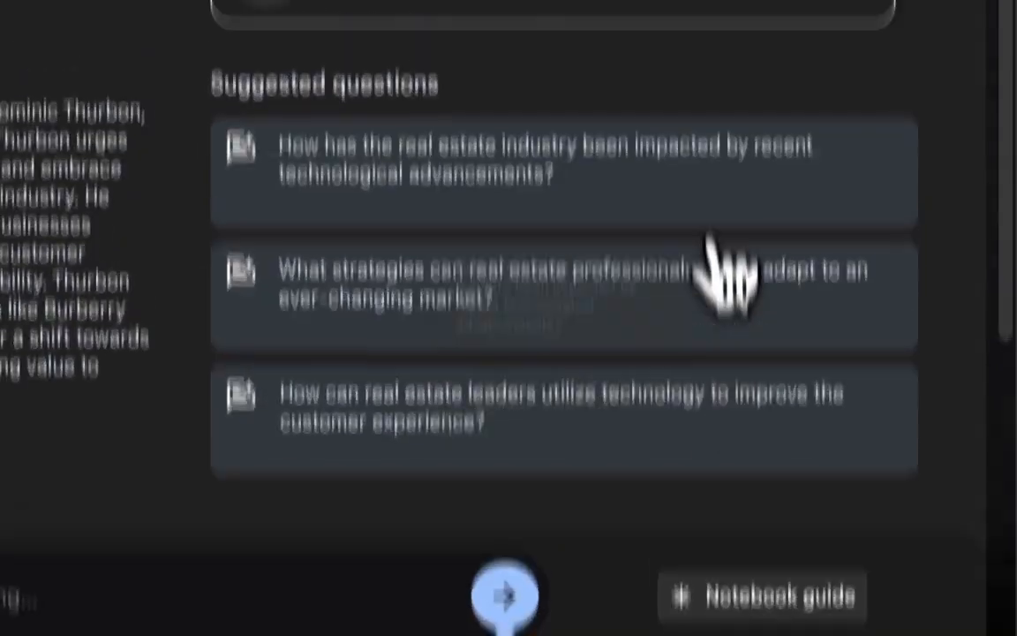
{"action": "left_click", "coordinate": [613, 254]}
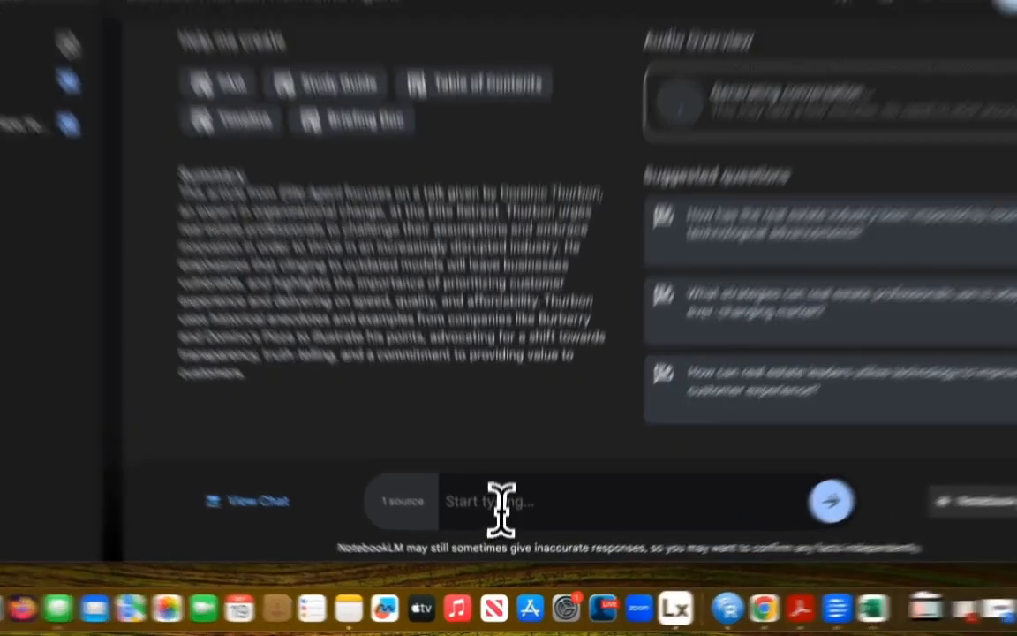
{"action": "left_click", "coordinate": [504, 533]}
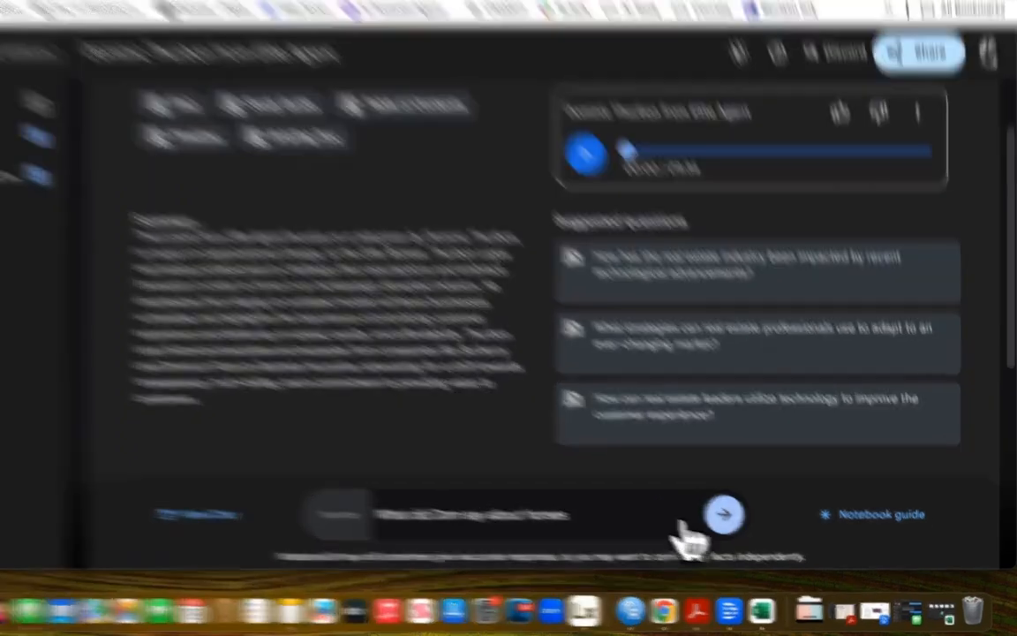
{"action": "left_click", "coordinate": [761, 529]}
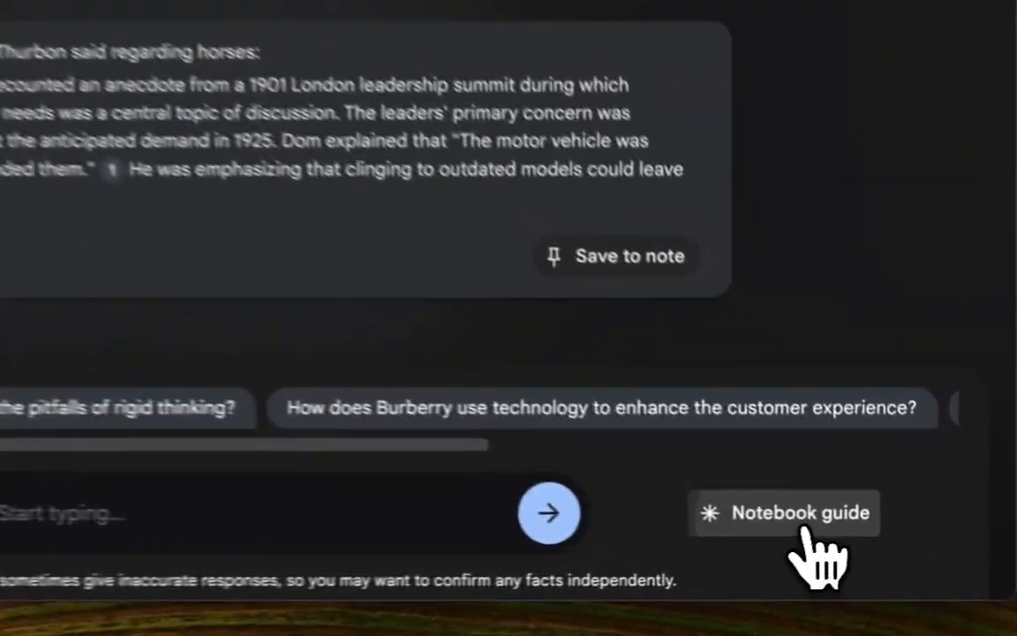
Return to the notebook guide and play a few seconds of the Audio Overview before pausing it.
{"action": "left_click", "coordinate": [899, 534]}
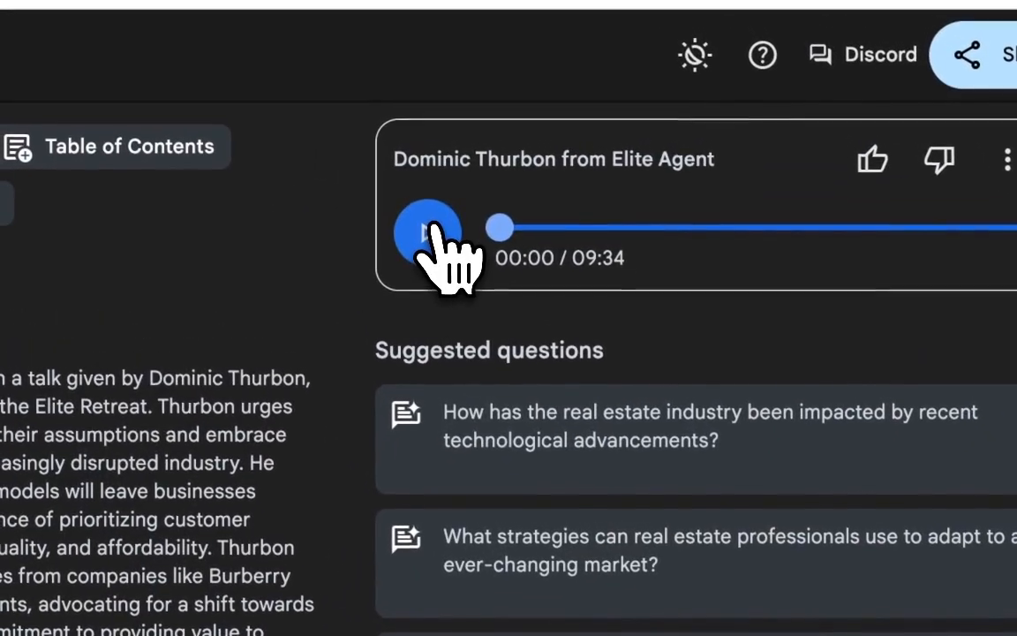
{"action": "left_click", "coordinate": [430, 231]}
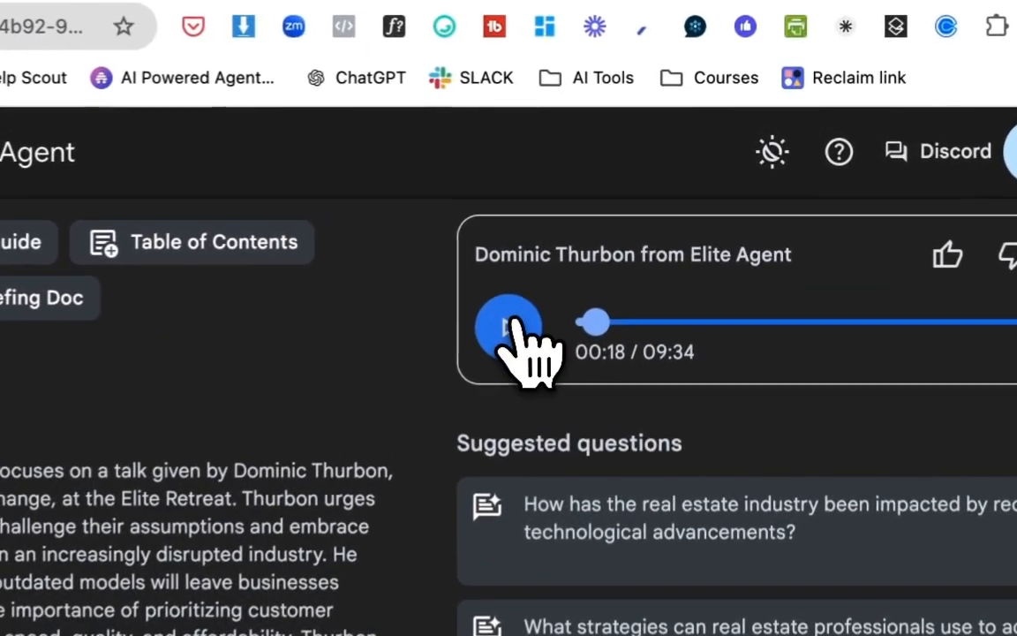
{"action": "left_click", "coordinate": [641, 215]}
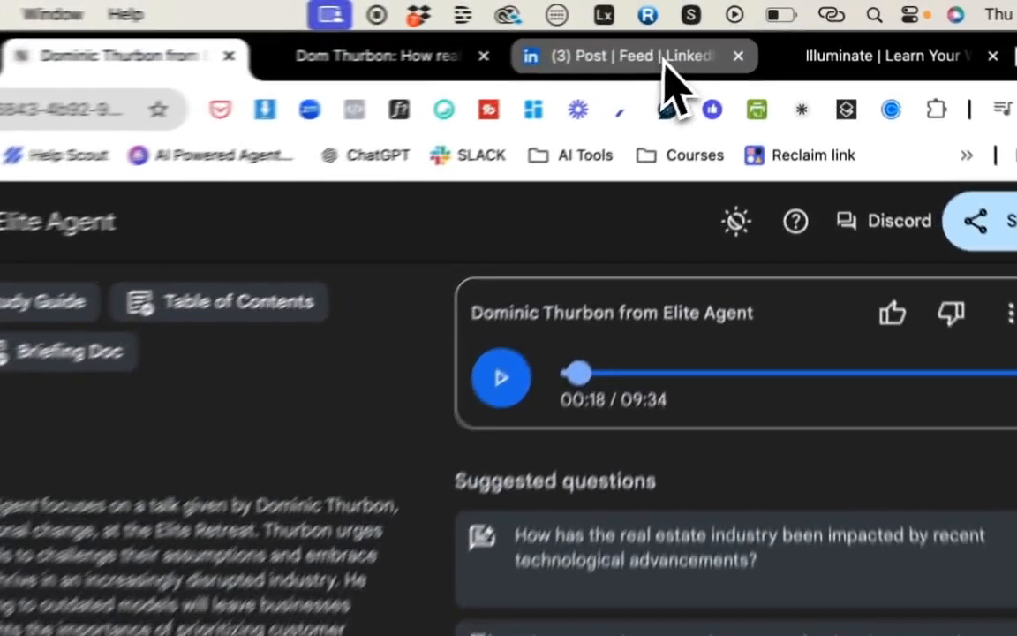
Download the Audio Overview as a WAV file.
{"action": "left_click", "coordinate": [738, 32]}
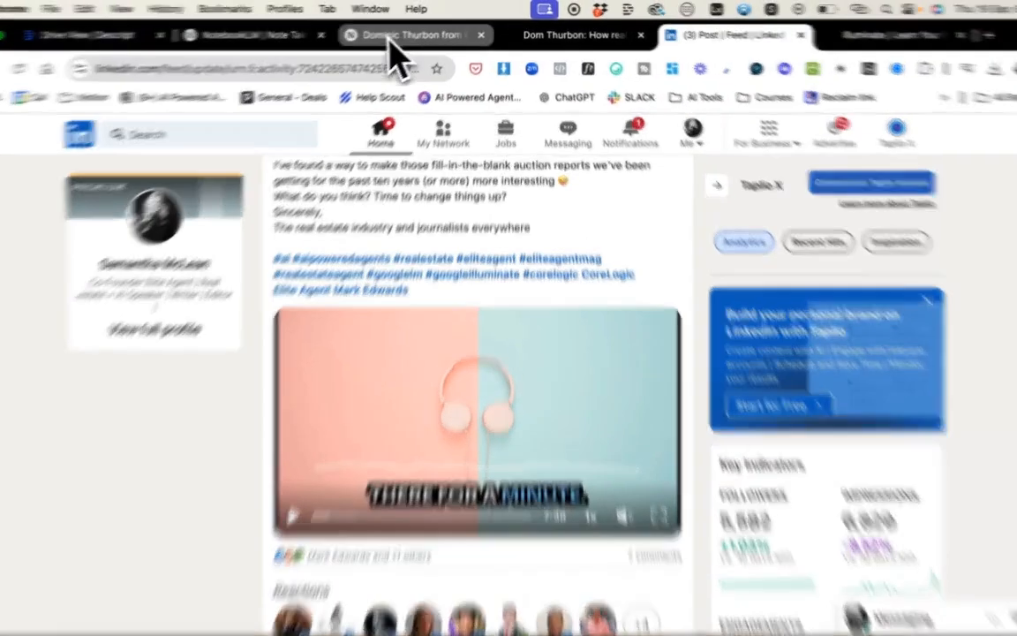
{"action": "left_click", "coordinate": [399, 34]}
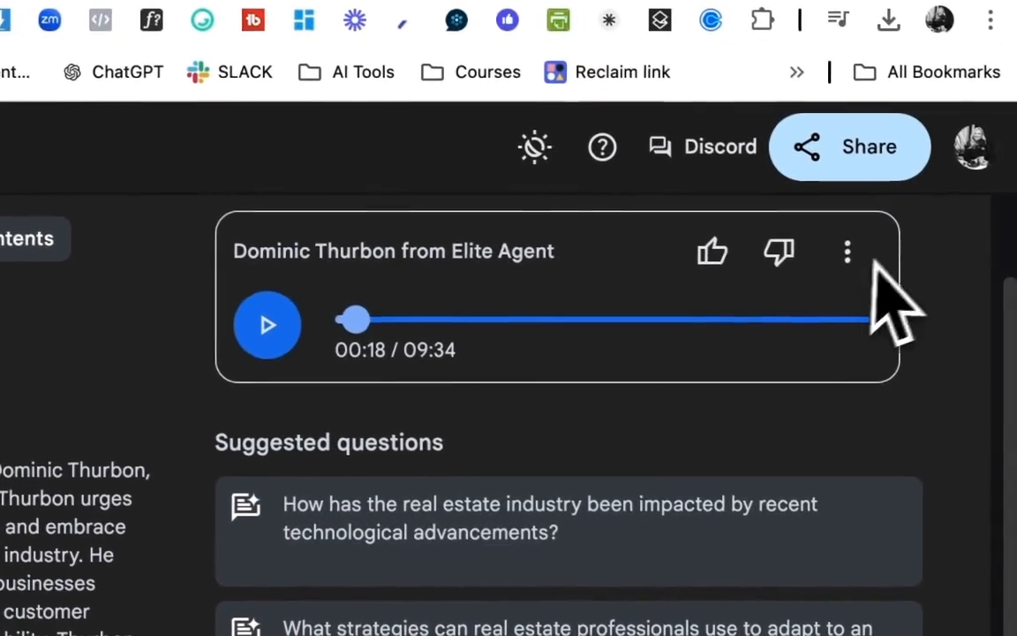
{"action": "left_click", "coordinate": [844, 253]}
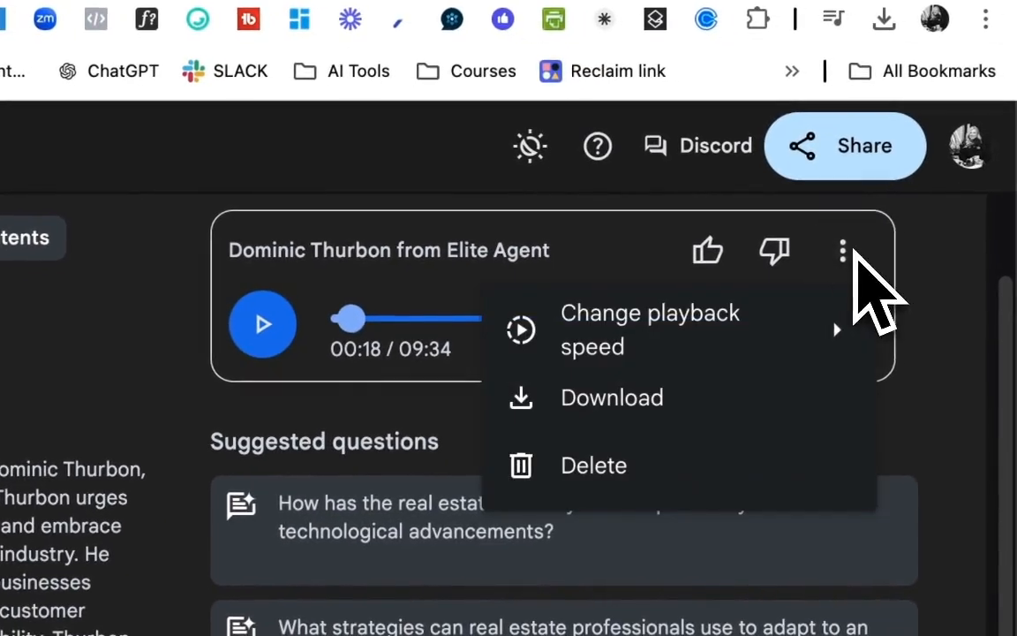
{"action": "left_click", "coordinate": [680, 417]}
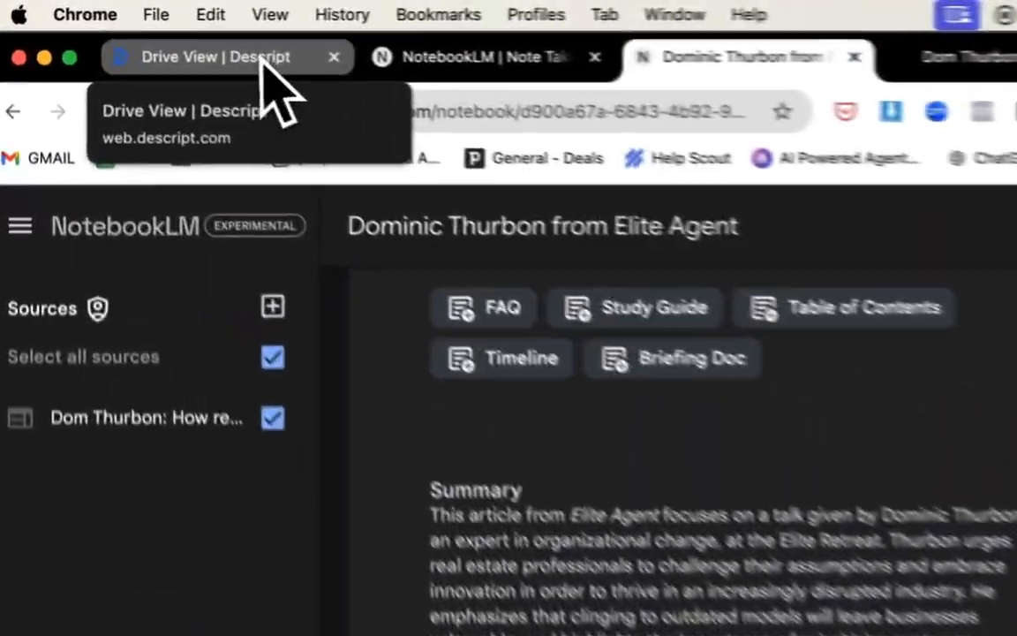
Switch to Descript and start a new video project.
{"action": "left_click", "coordinate": [152, 33]}
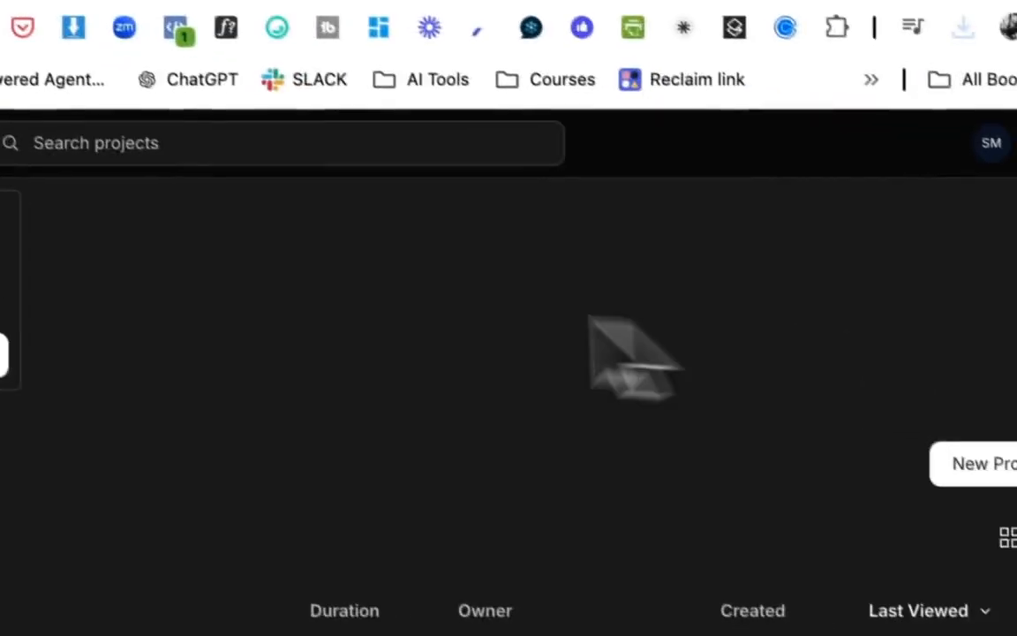
{"action": "left_click", "coordinate": [964, 381]}
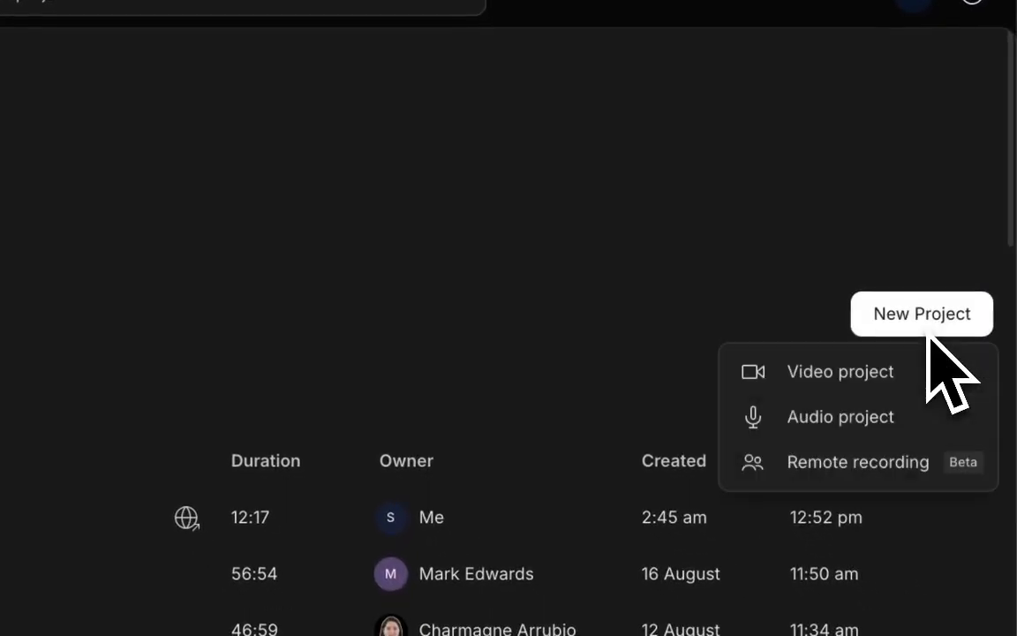
{"action": "left_click", "coordinate": [821, 377]}
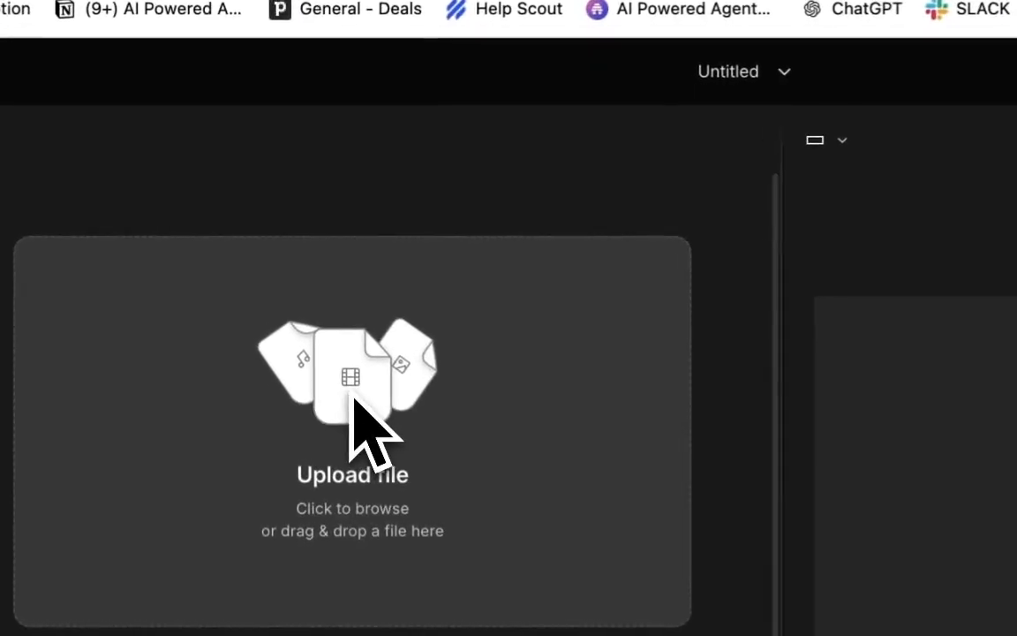
Upload Dominic Thurbon from Elite Agent.wav from the Chrome Downloads folder into the project.
{"action": "left_click", "coordinate": [308, 281]}
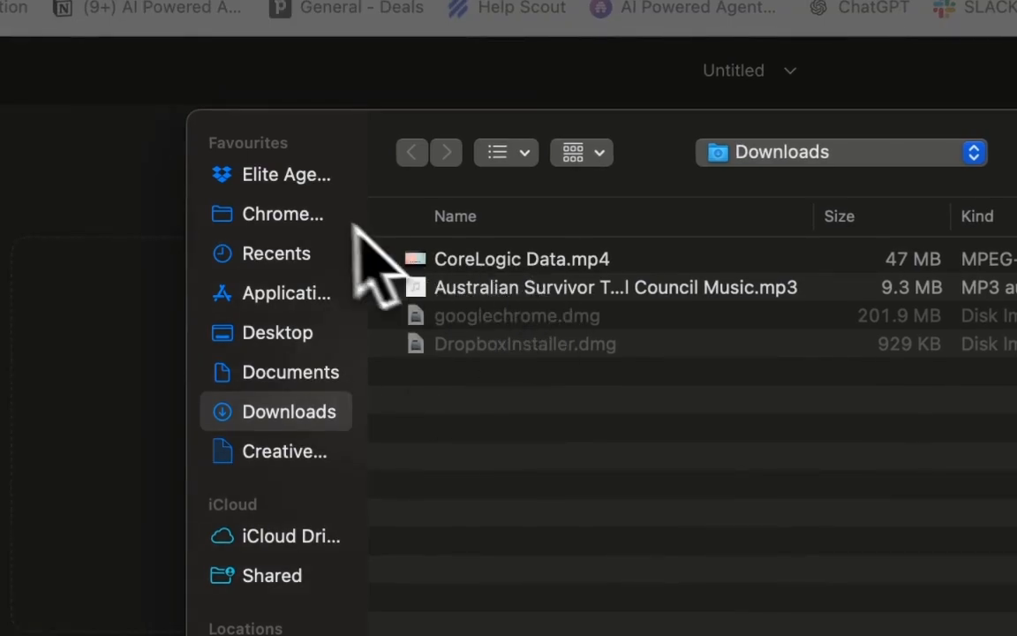
{"action": "left_click", "coordinate": [311, 218]}
{"action": "left_click", "coordinate": [473, 261]}
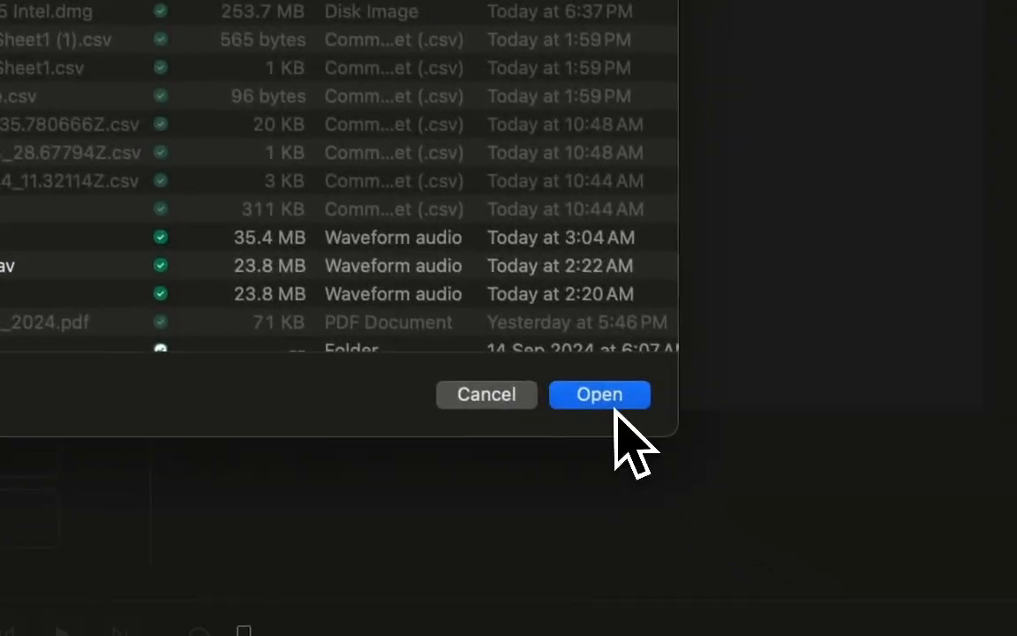
{"action": "left_click", "coordinate": [610, 406]}
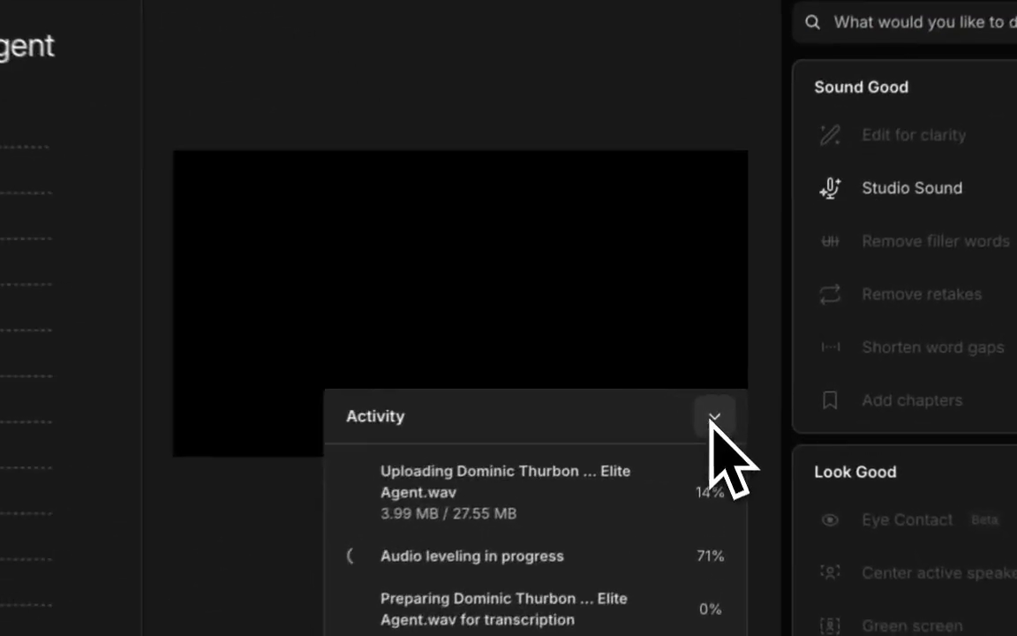
{"action": "left_click", "coordinate": [719, 396]}
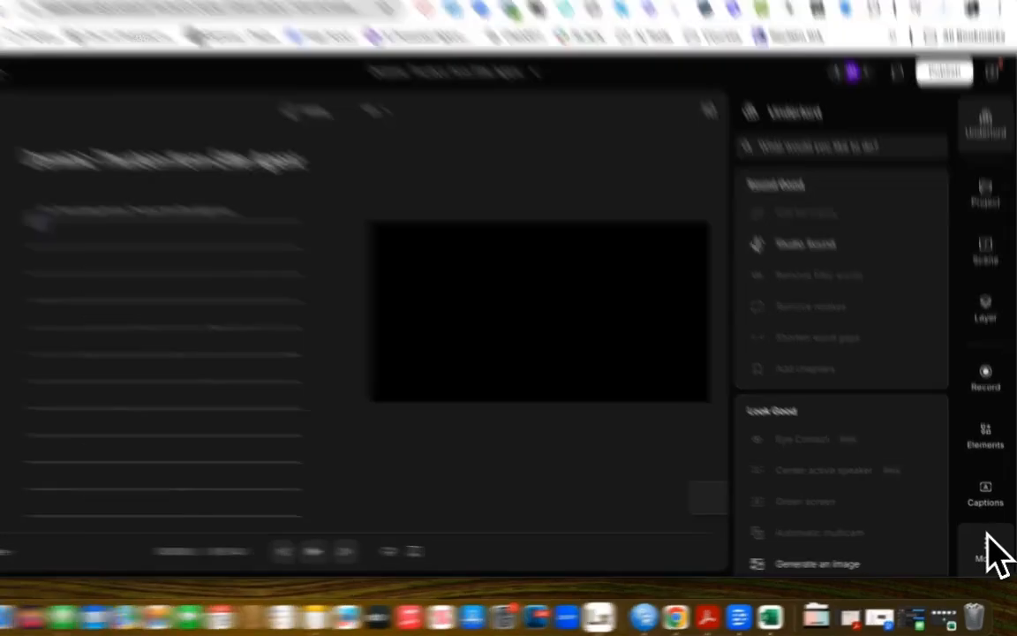
Search stock images for podcast and add the black-and-white microphone photo to the scene.
{"action": "left_click", "coordinate": [988, 549]}
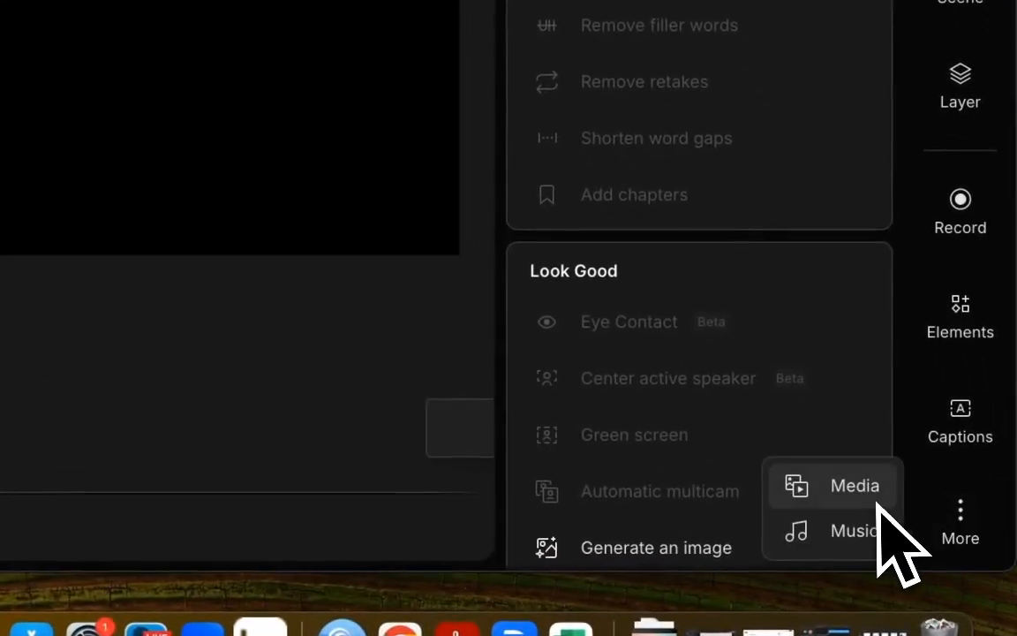
{"action": "left_click", "coordinate": [874, 497]}
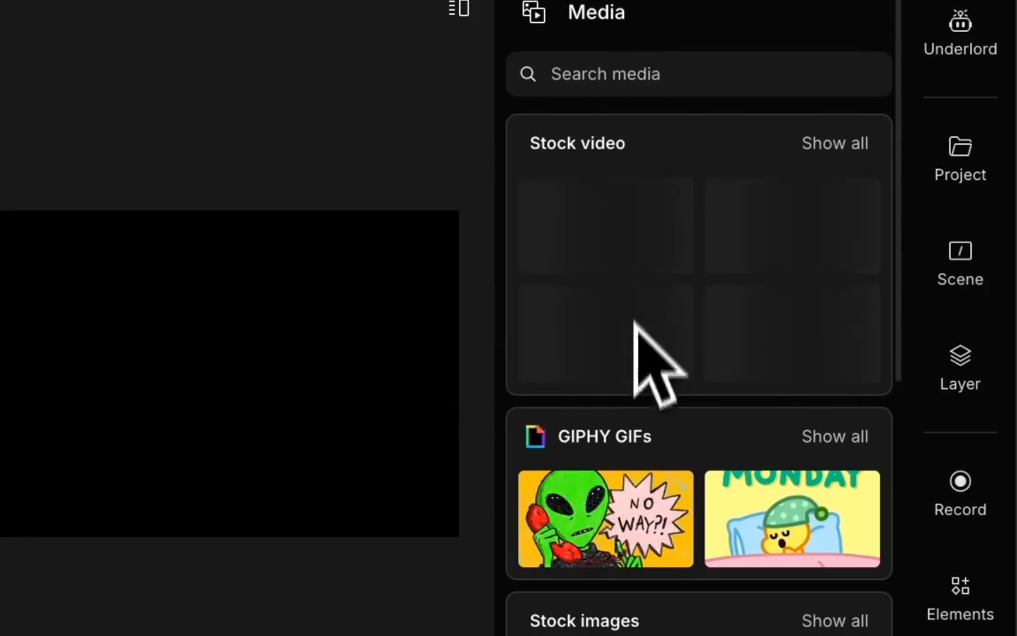
{"action": "left_click", "coordinate": [836, 621]}
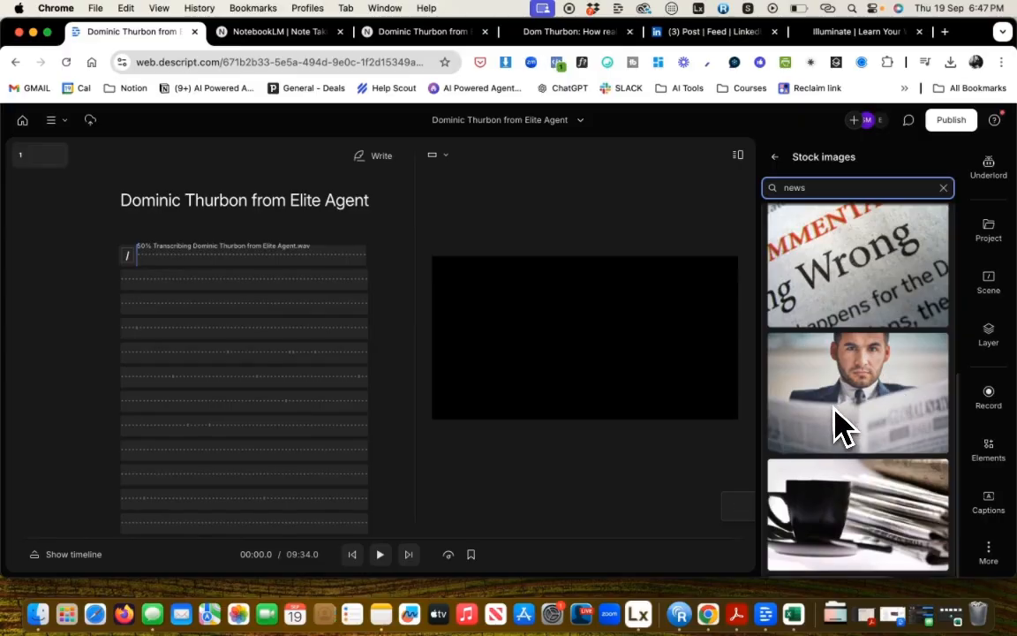
{"action": "scroll", "coordinate": [839, 428], "scroll_direction": "down", "scroll_amount": 5}
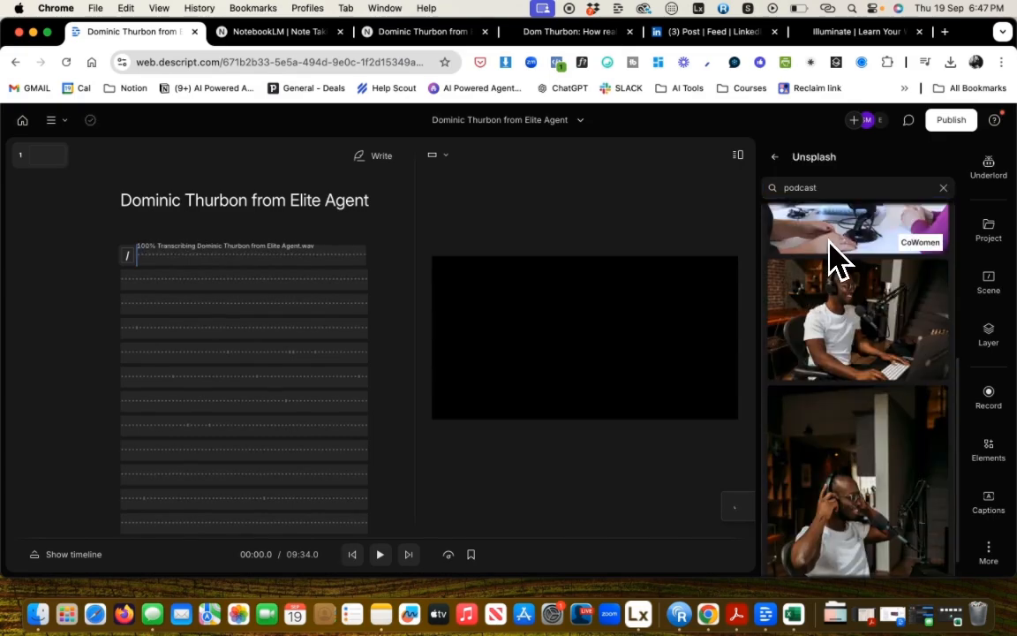
{"action": "scroll", "coordinate": [866, 463], "scroll_direction": "down", "scroll_amount": 5}
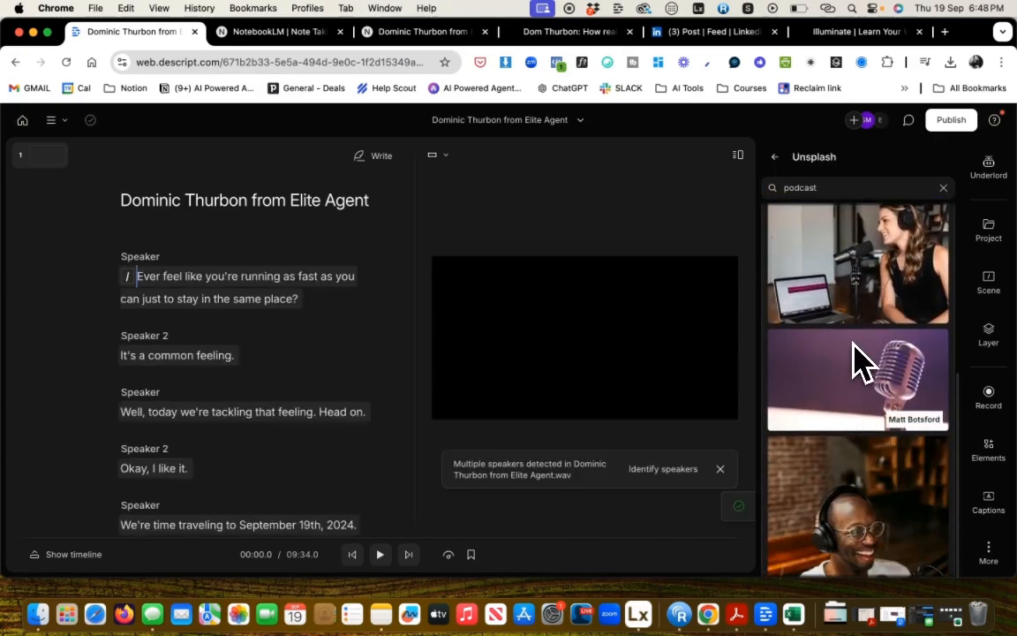
{"action": "scroll", "coordinate": [830, 393], "scroll_direction": "down", "scroll_amount": 3}
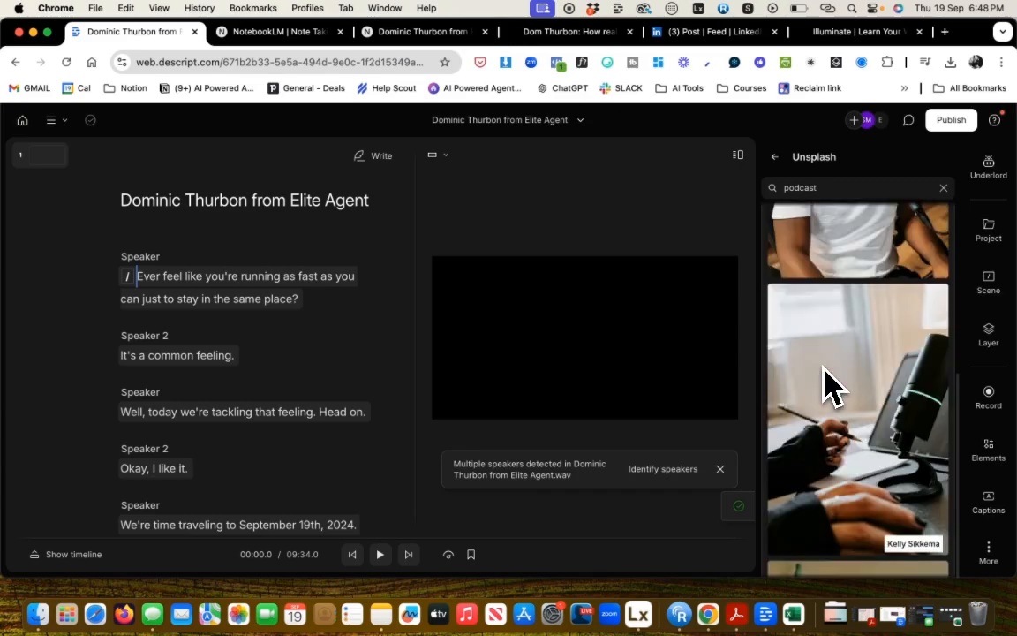
{"action": "scroll", "coordinate": [830, 386], "scroll_direction": "down", "scroll_amount": 2}
{"action": "scroll", "coordinate": [847, 415], "scroll_direction": "down", "scroll_amount": 10}
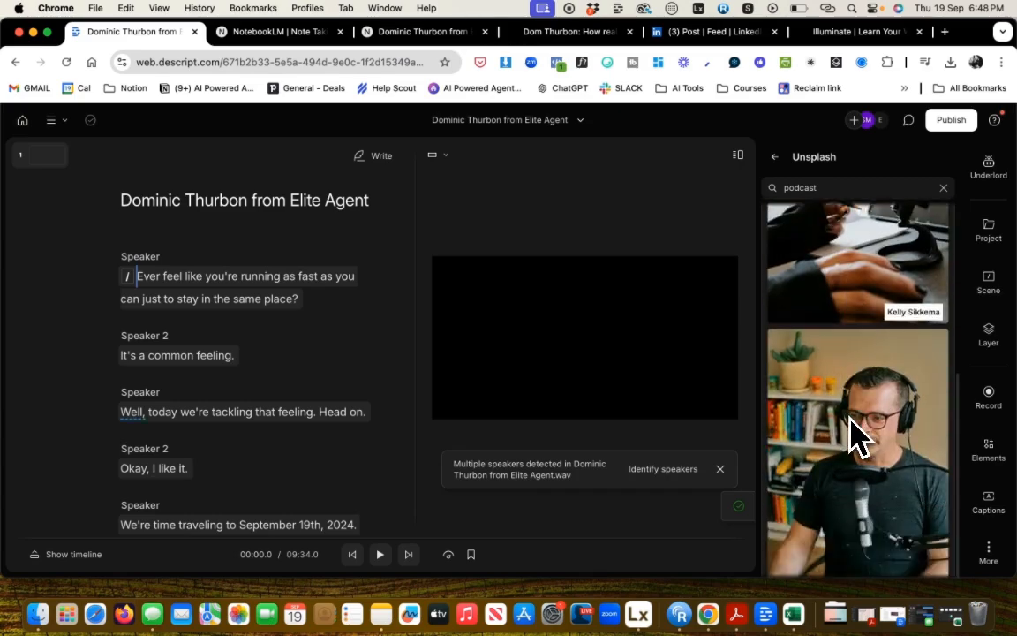
{"action": "scroll", "coordinate": [853, 434], "scroll_direction": "down", "scroll_amount": 10}
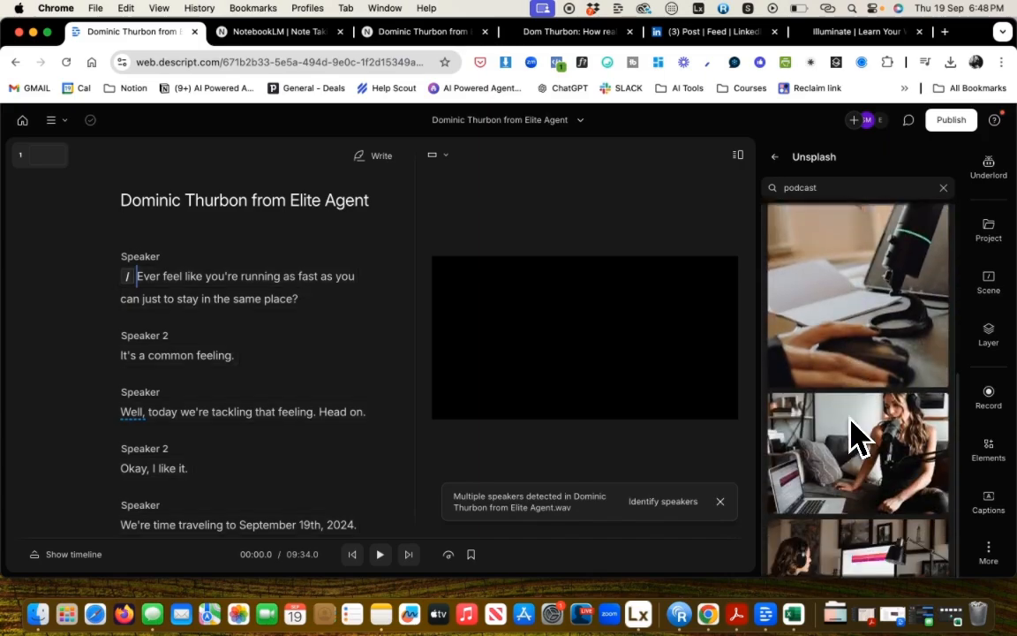
{"action": "scroll", "coordinate": [855, 434], "scroll_direction": "down", "scroll_amount": 8}
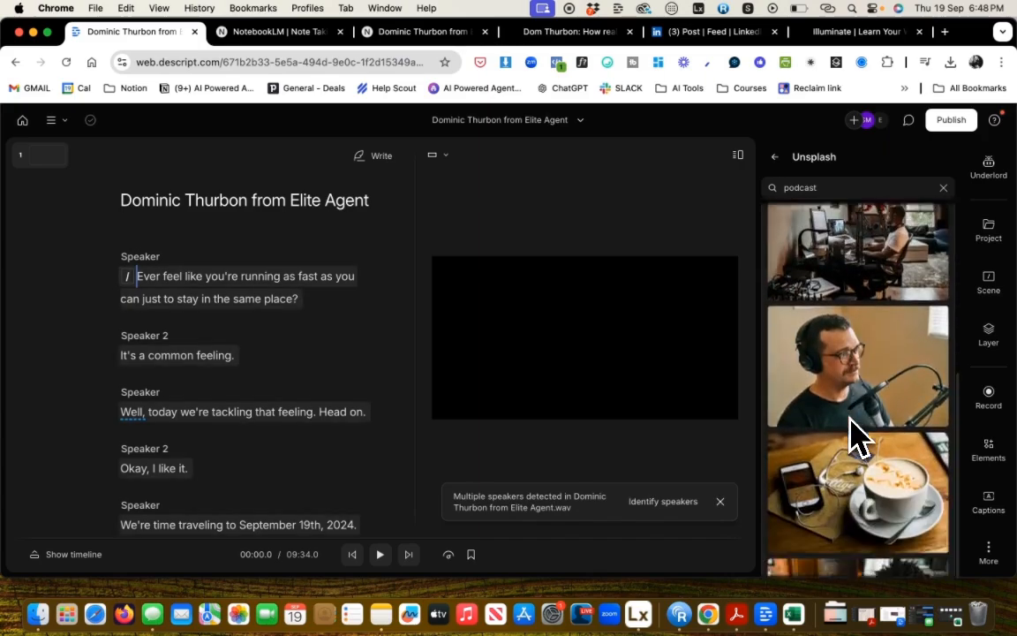
{"action": "scroll", "coordinate": [848, 353], "scroll_direction": "down", "scroll_amount": 3}
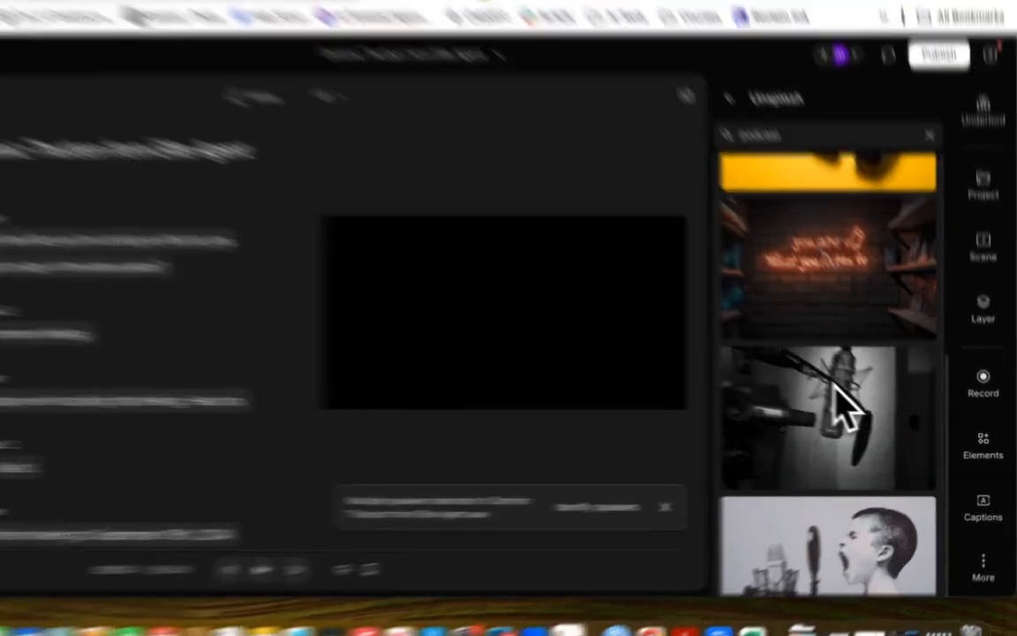
{"action": "left_click", "coordinate": [864, 408]}
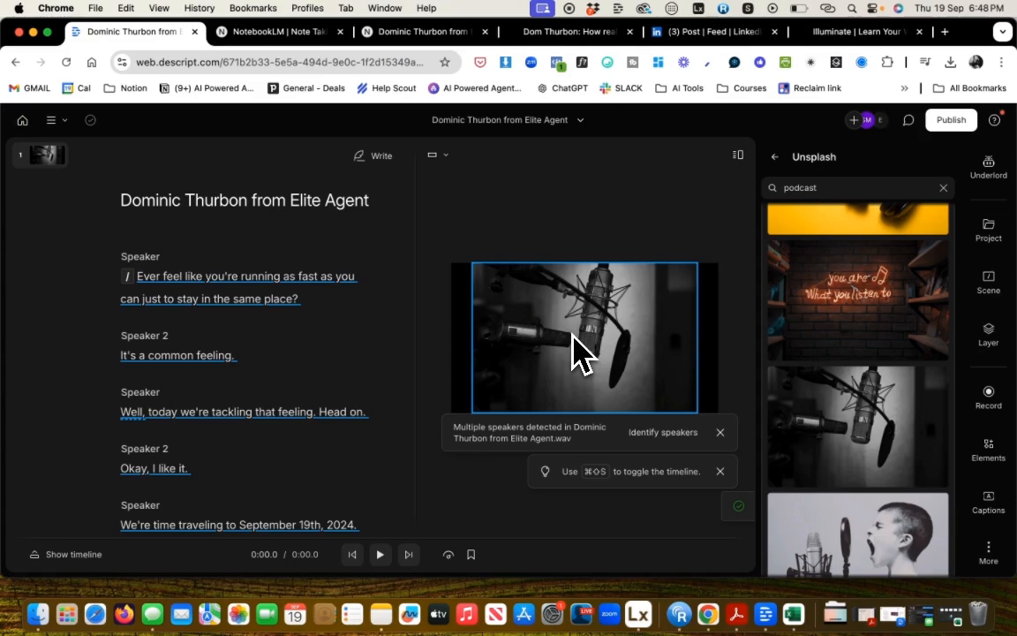
Resize and reposition the microphone image so it fills the video frame.
{"action": "left_click", "coordinate": [573, 313]}
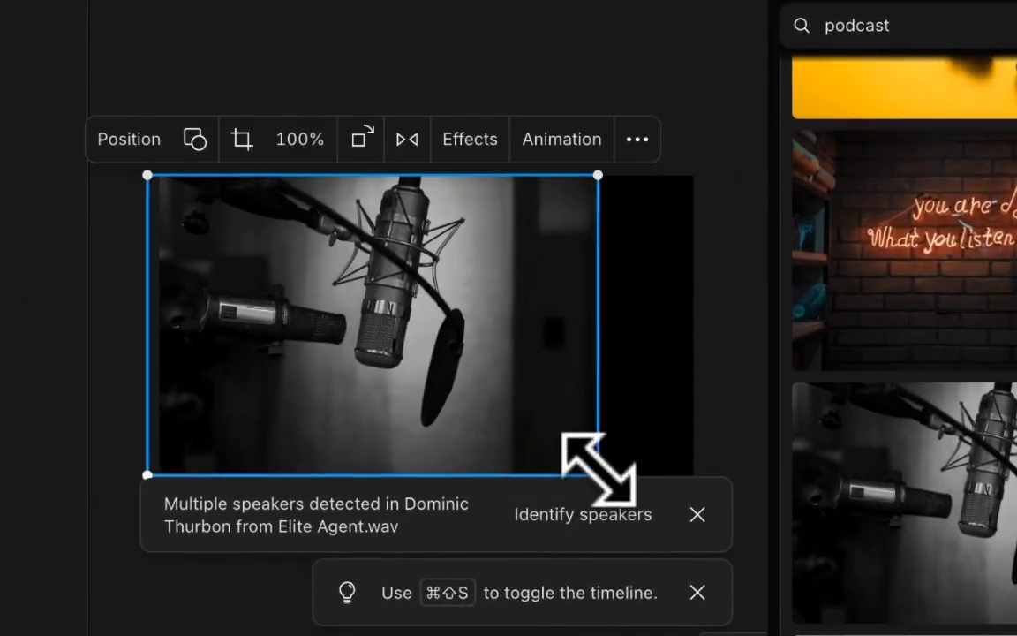
{"action": "left_click_drag", "start_coordinate": [599, 474], "coordinate": [693, 538]}
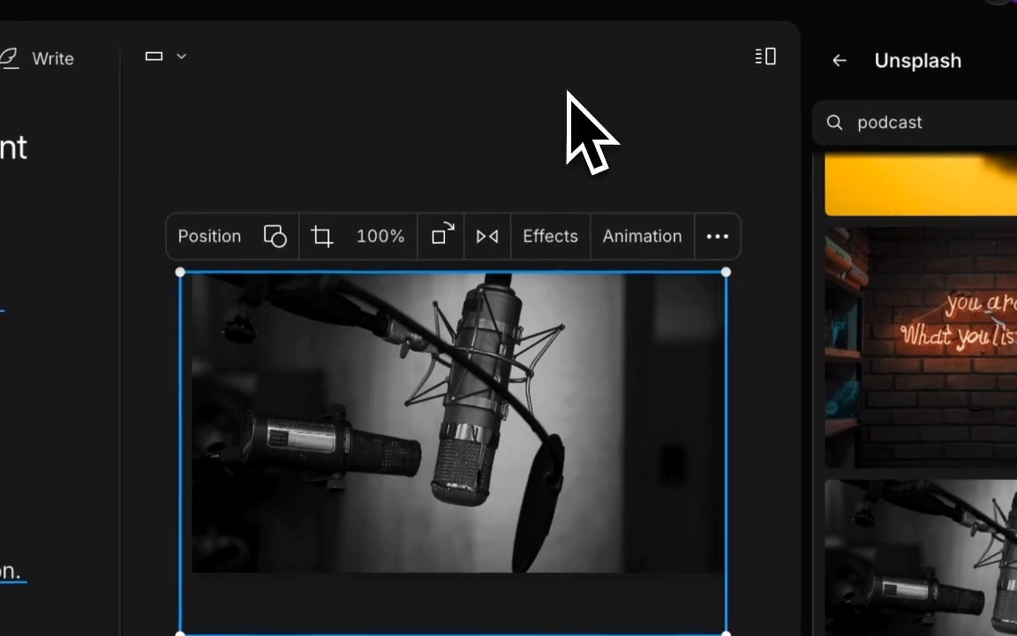
{"action": "left_click", "coordinate": [546, 46]}
{"action": "left_click", "coordinate": [642, 450]}
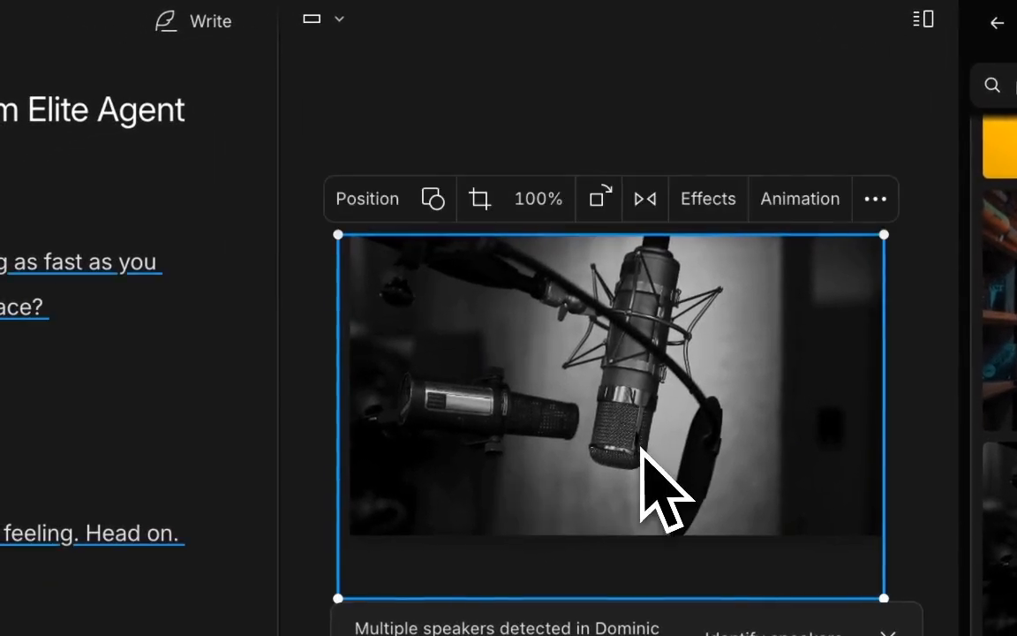
{"action": "left_click", "coordinate": [303, 359]}
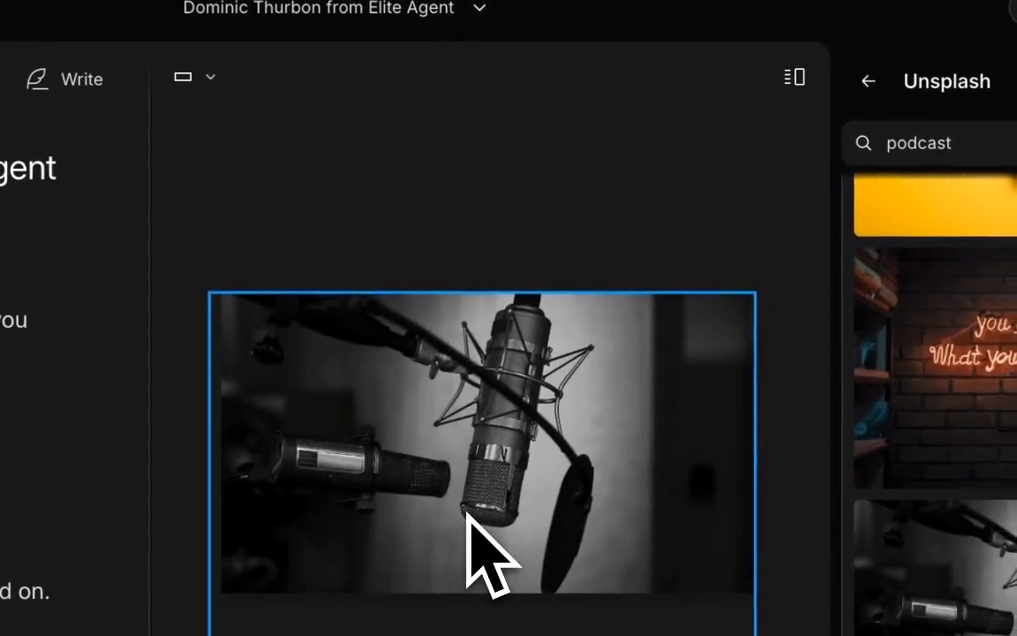
{"action": "left_click", "coordinate": [478, 387]}
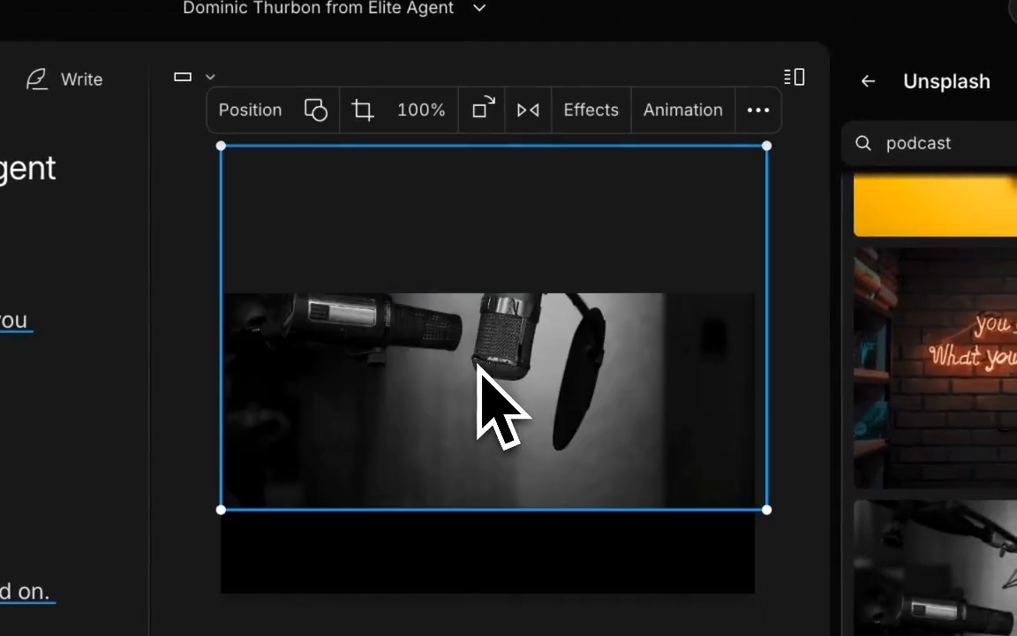
{"action": "left_click_drag", "start_coordinate": [477, 331], "coordinate": [481, 442]}
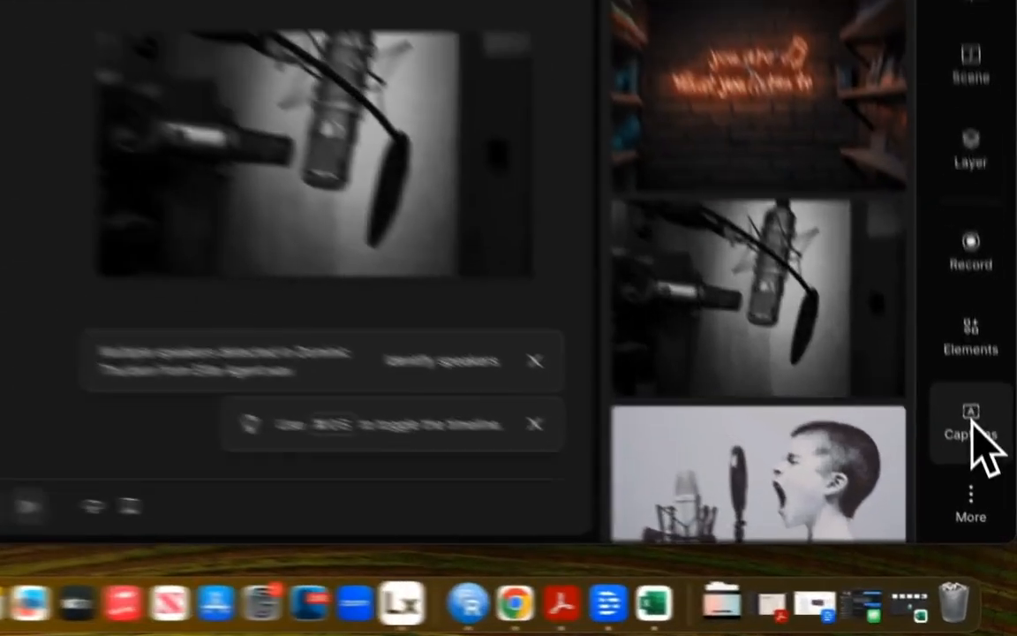
Apply the Bold: yellow highlight caption style to all scenes.
{"action": "left_click", "coordinate": [990, 504]}
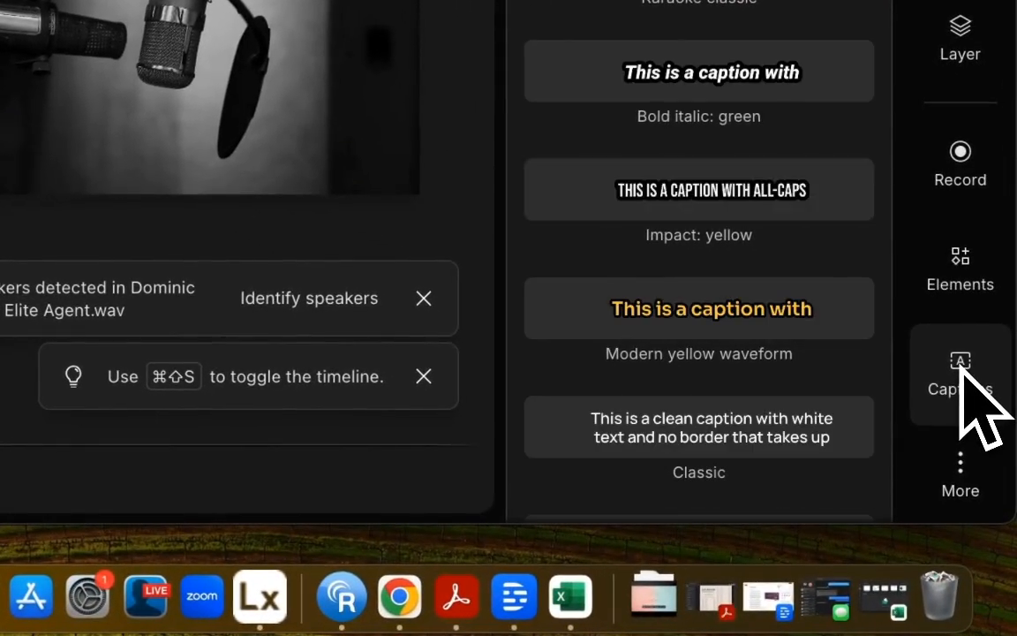
{"action": "scroll", "coordinate": [844, 465], "scroll_direction": "down", "scroll_amount": 5}
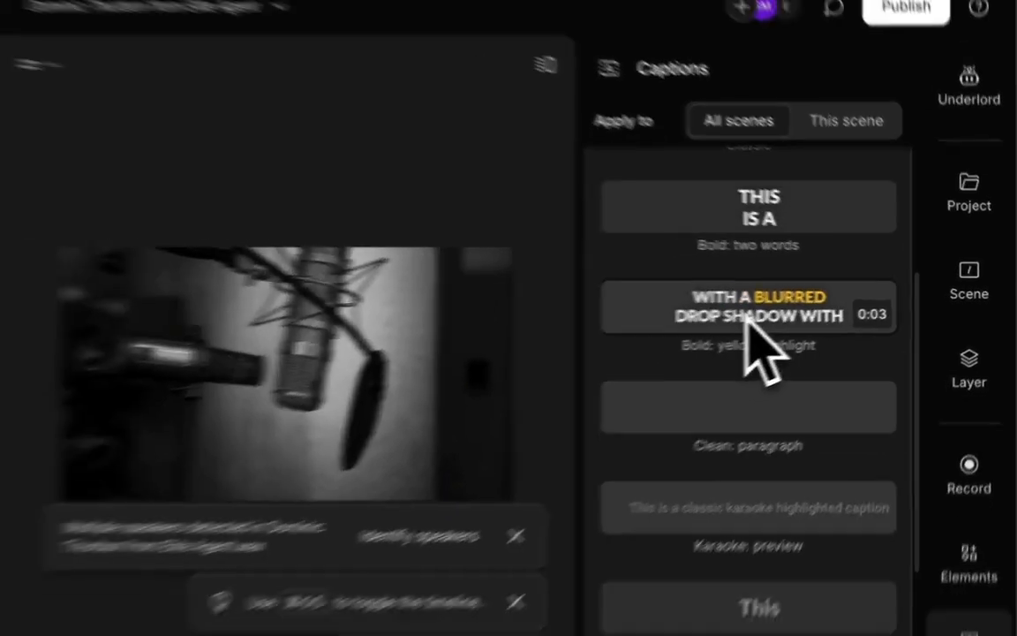
{"action": "left_click", "coordinate": [698, 327]}
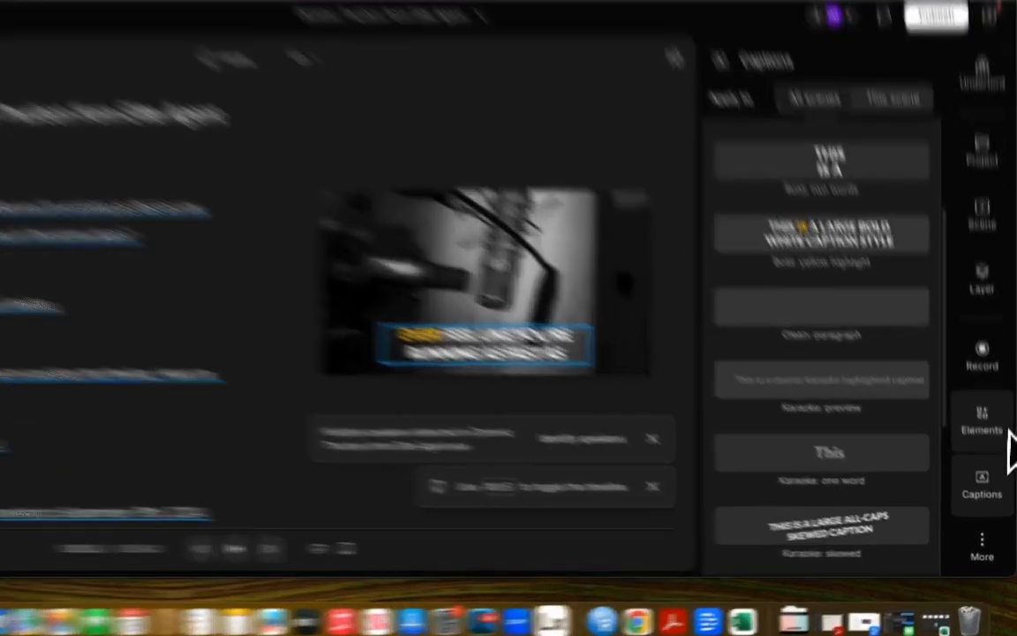
Add the Wave waveform element to the scene.
{"action": "left_click", "coordinate": [989, 449]}
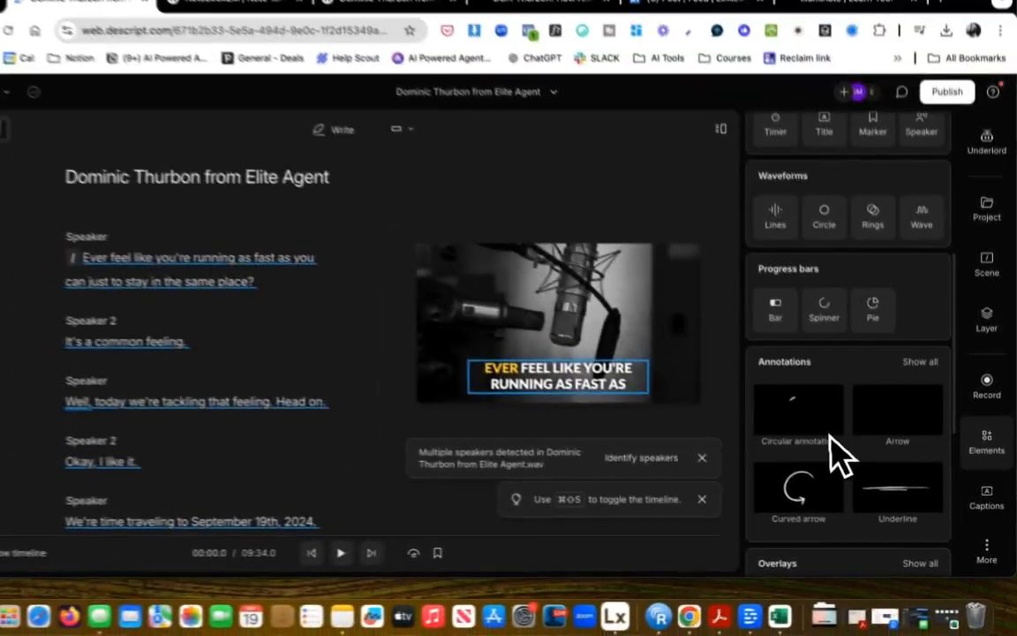
{"action": "scroll", "coordinate": [664, 347], "scroll_direction": "down", "scroll_amount": 5}
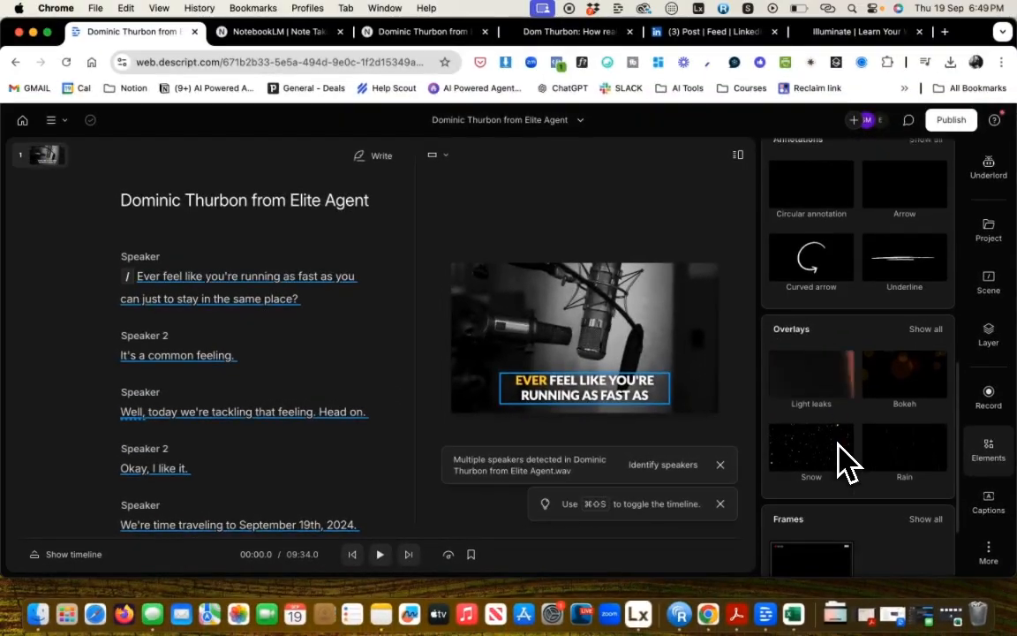
{"action": "scroll", "coordinate": [843, 460], "scroll_direction": "down", "scroll_amount": 3}
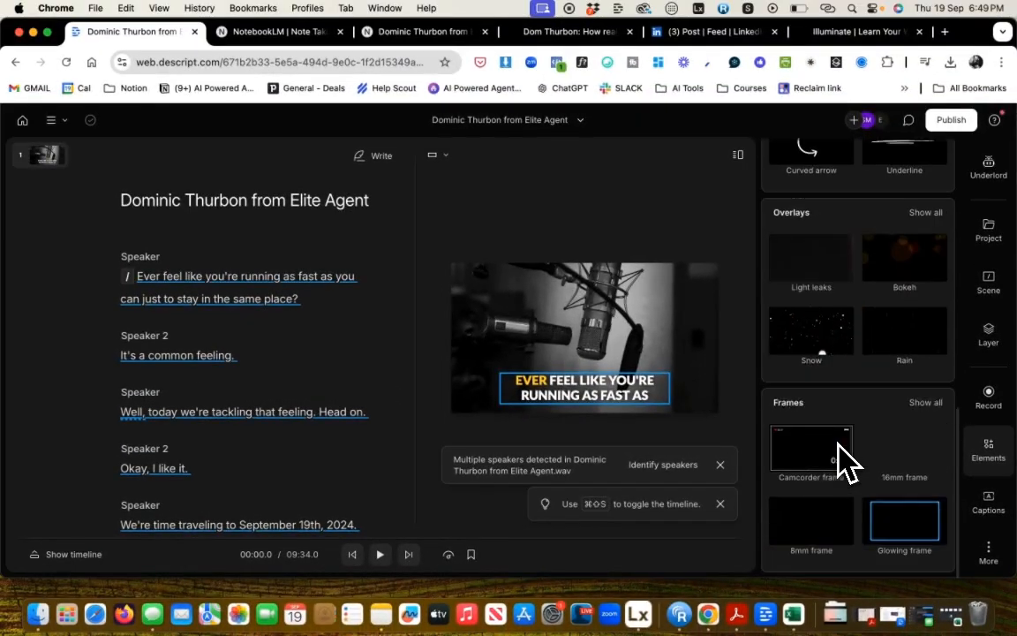
{"action": "scroll", "coordinate": [843, 459], "scroll_direction": "up", "scroll_amount": 8}
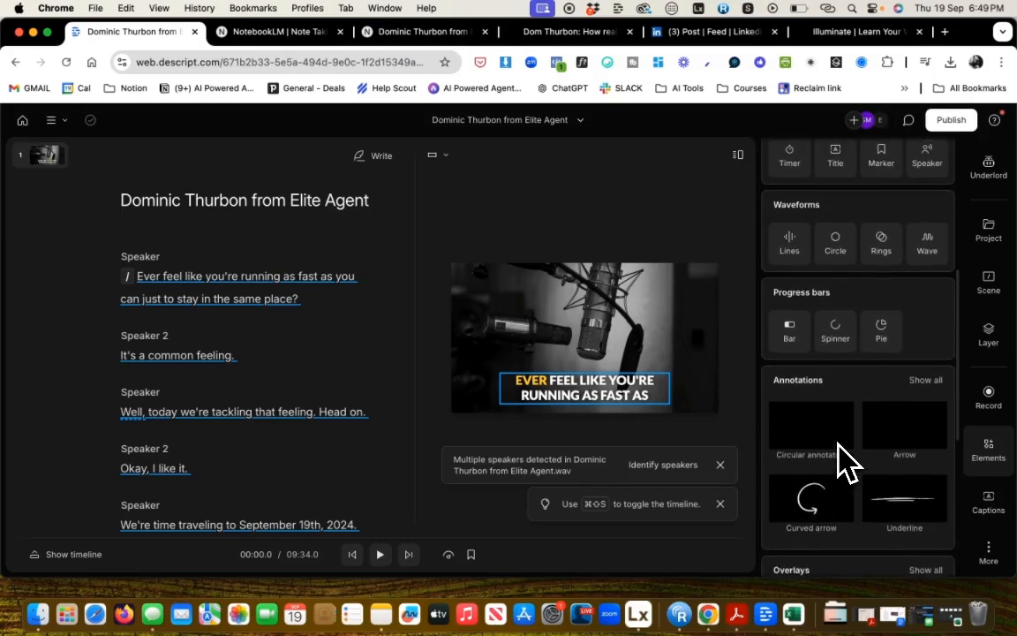
{"action": "scroll", "coordinate": [839, 458], "scroll_direction": "up", "scroll_amount": 2}
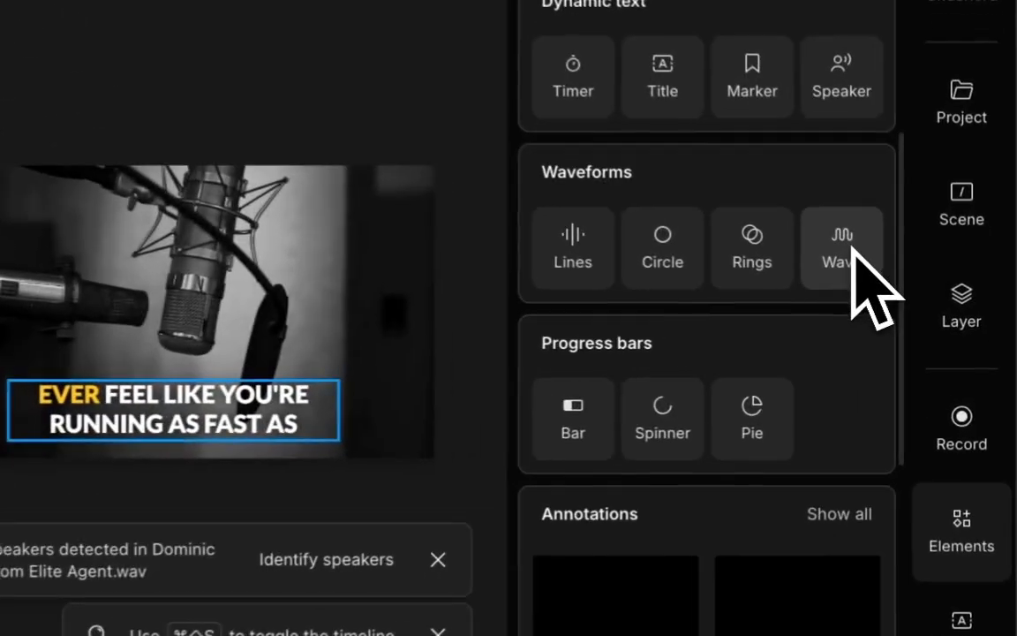
{"action": "left_click", "coordinate": [934, 309]}
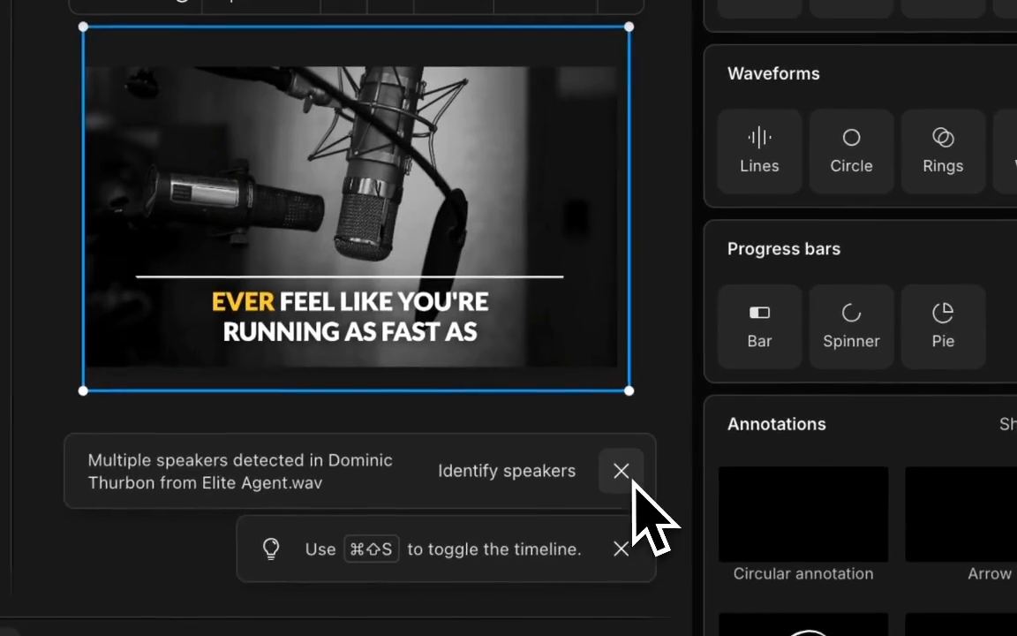
Dismiss the speaker and timeline notifications, then play a short stretch of the video and pause it.
{"action": "left_click", "coordinate": [843, 300]}
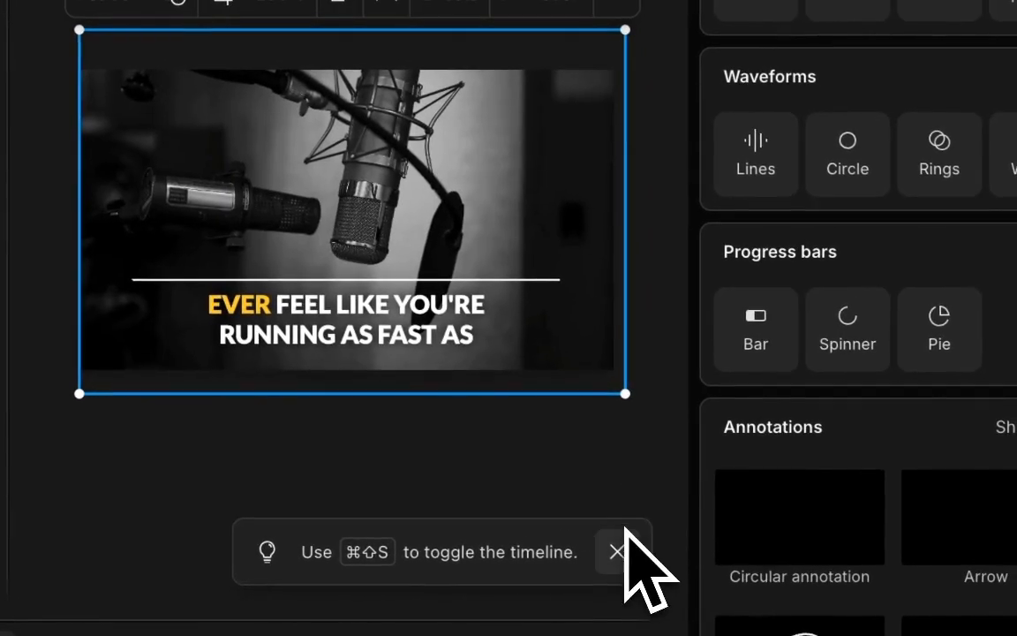
{"action": "left_click", "coordinate": [618, 545]}
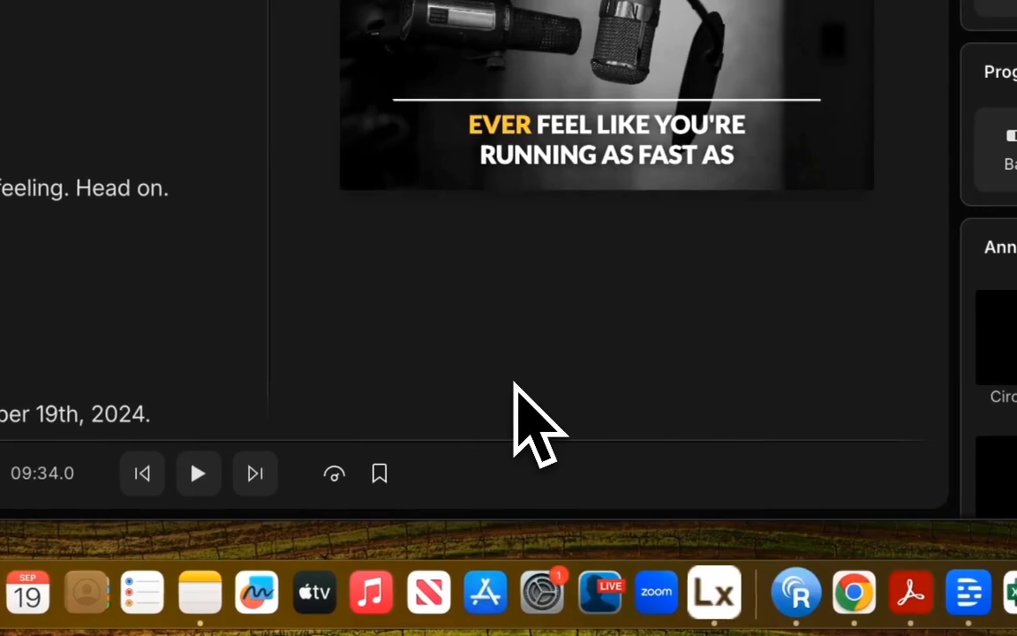
{"action": "key", "text": "space"}
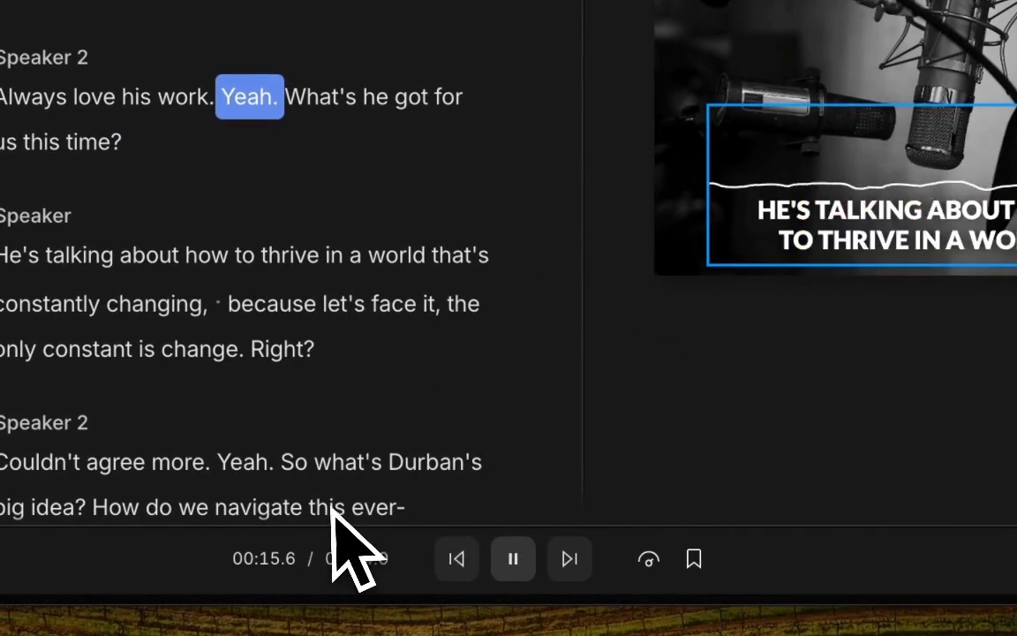
{"action": "key", "text": "space"}
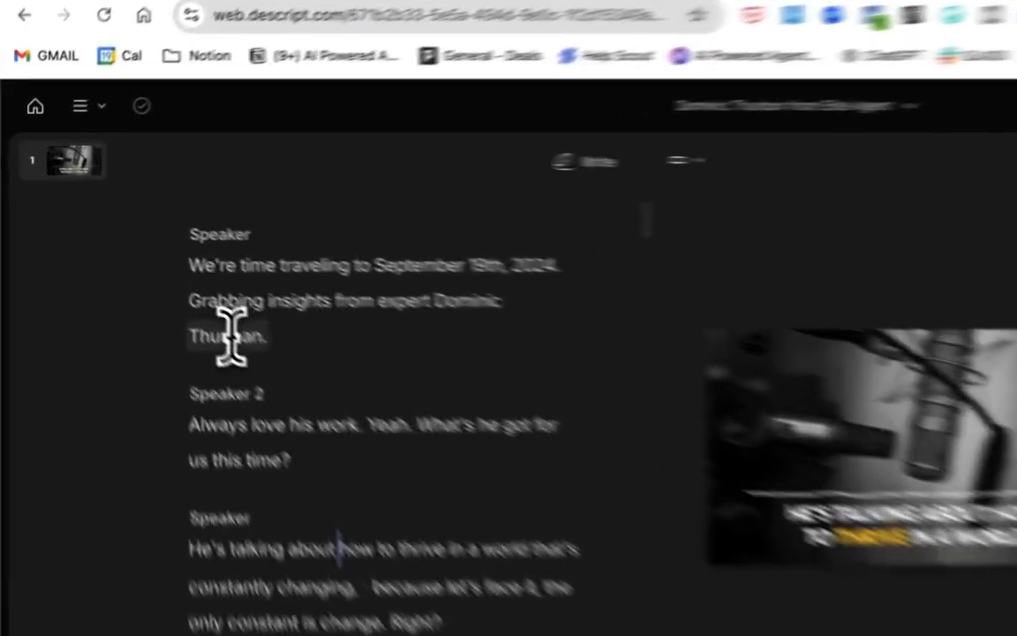
Correct the transcript word Thurman to Thurbon for all occurrences.
{"action": "double_click", "coordinate": [147, 265]}
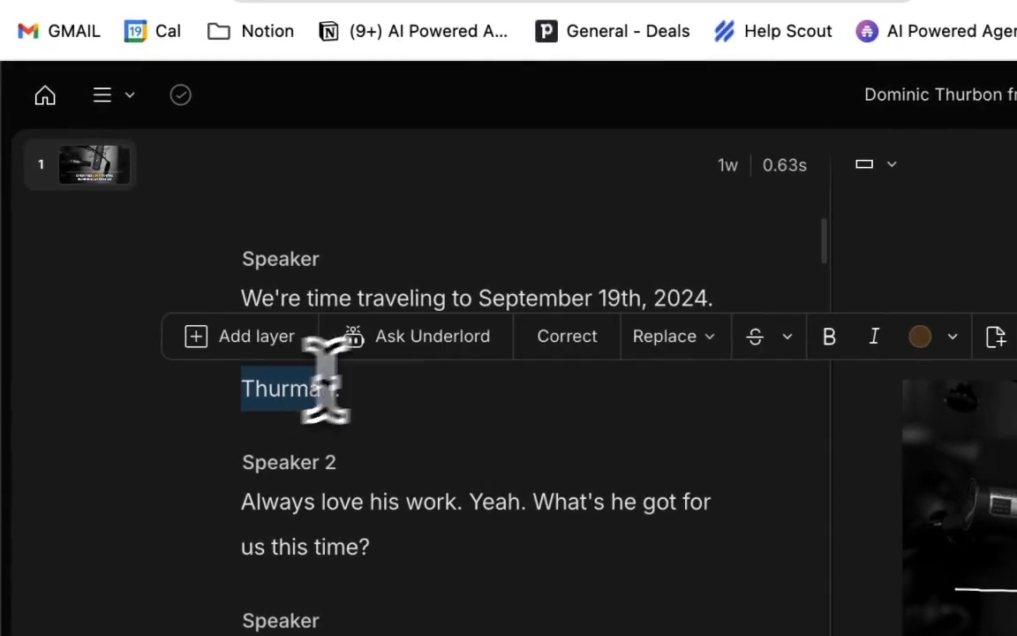
{"action": "left_click", "coordinate": [565, 337]}
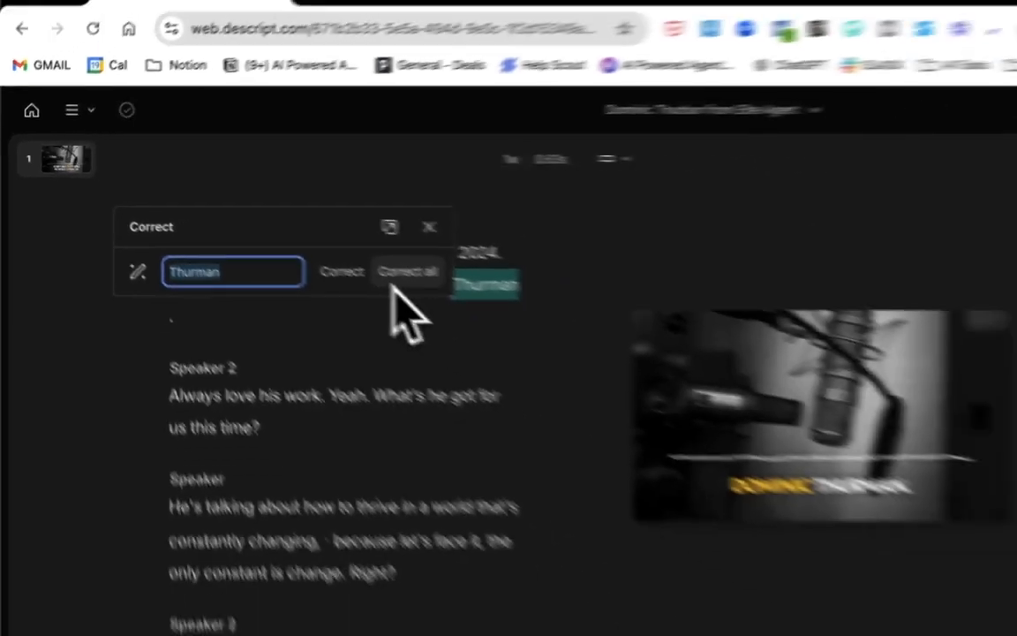
{"action": "type", "text": "Thurbo"}
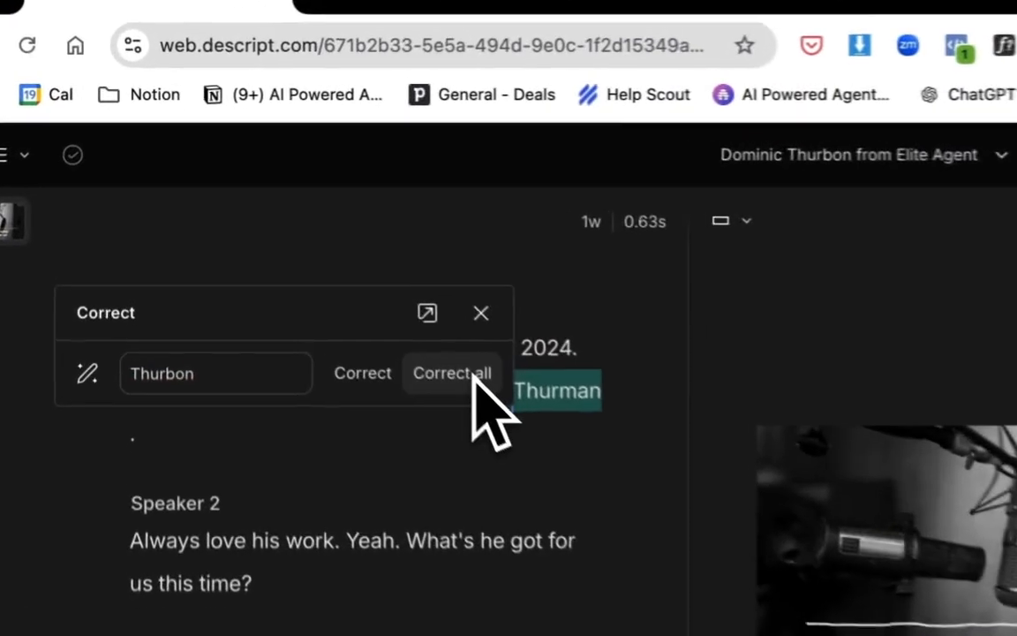
{"action": "left_click", "coordinate": [300, 236]}
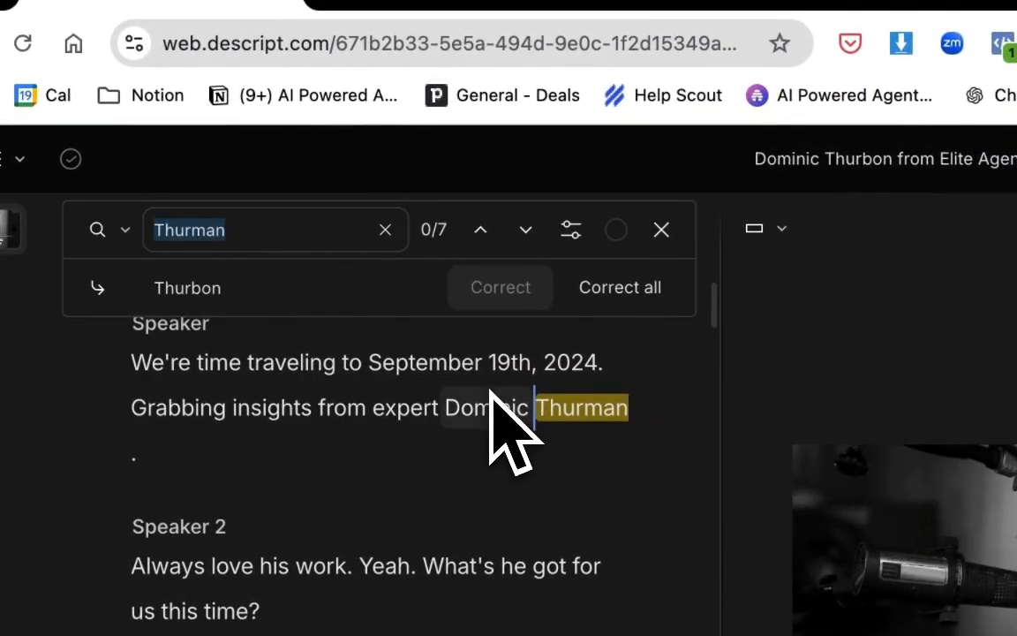
{"action": "left_click", "coordinate": [634, 294]}
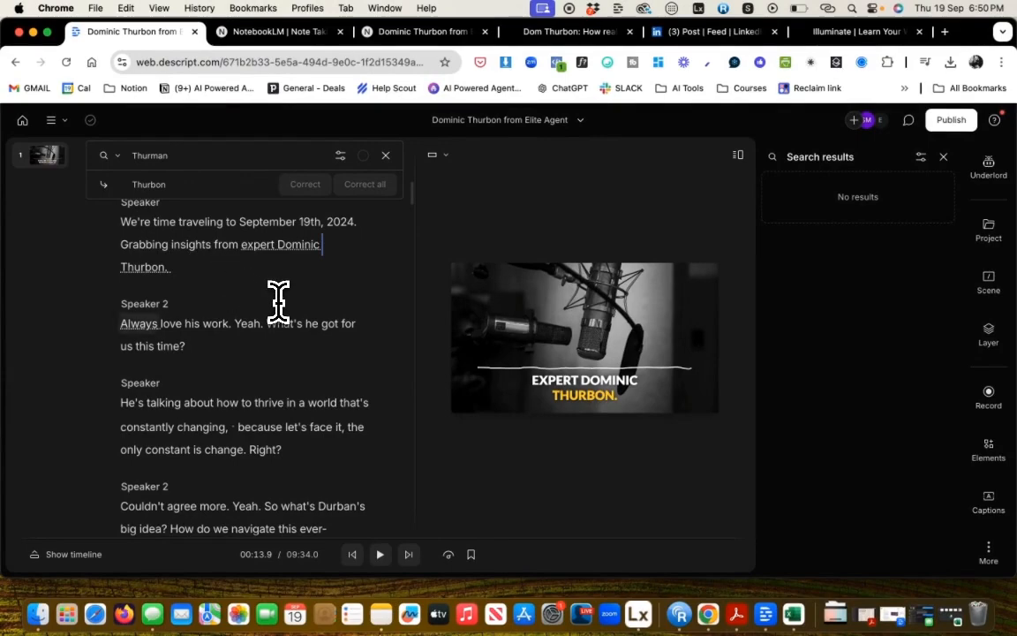
Scroll through the transcript and correct the word Thur to Thurbon in the line about kicking things off with a story.
{"action": "scroll", "coordinate": [278, 302], "scroll_direction": "down", "scroll_amount": 3}
{"action": "scroll", "coordinate": [278, 302], "scroll_direction": "down", "scroll_amount": 2}
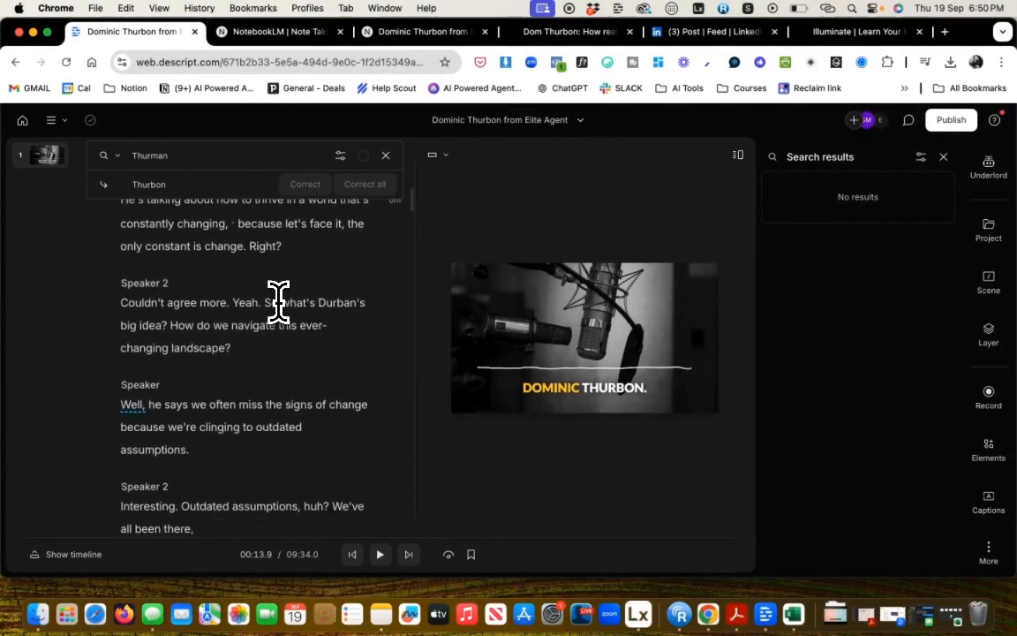
{"action": "scroll", "coordinate": [278, 300], "scroll_direction": "up", "scroll_amount": 1}
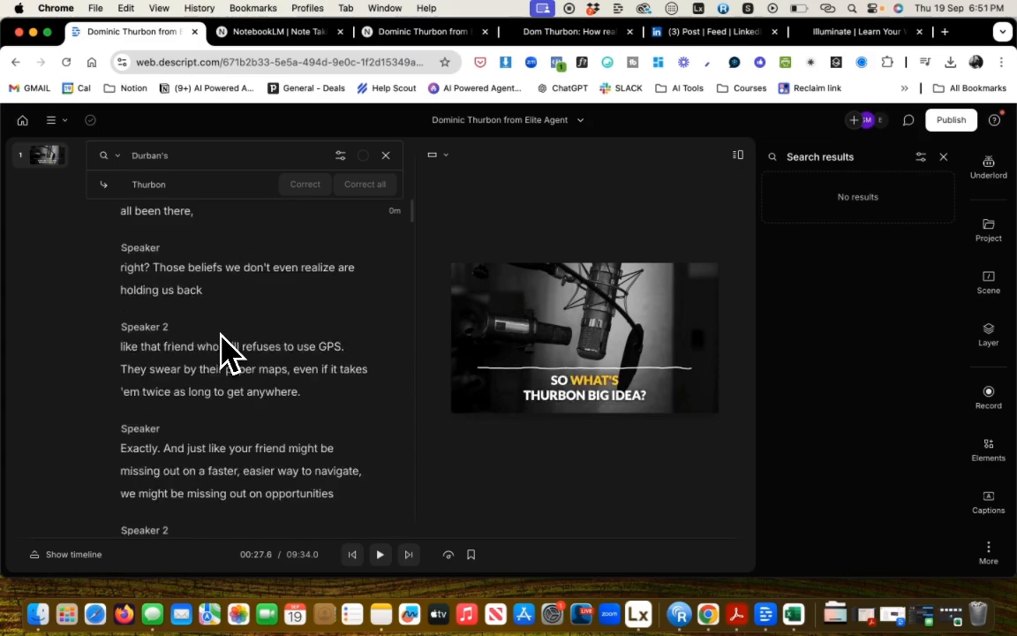
{"action": "scroll", "coordinate": [222, 336], "scroll_direction": "down", "scroll_amount": 4}
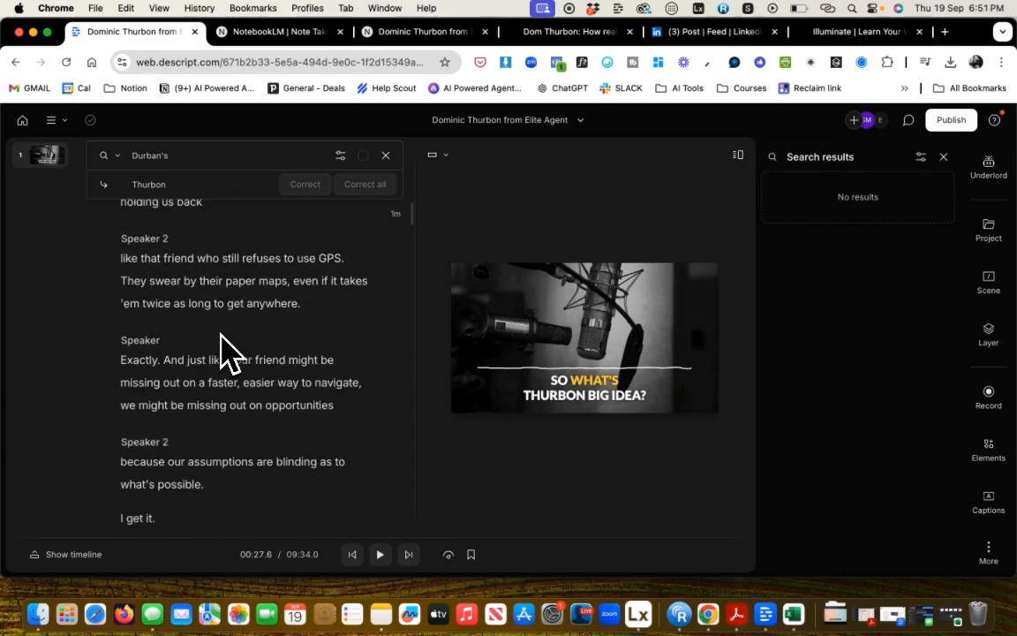
{"action": "scroll", "coordinate": [222, 353], "scroll_direction": "down", "scroll_amount": 7}
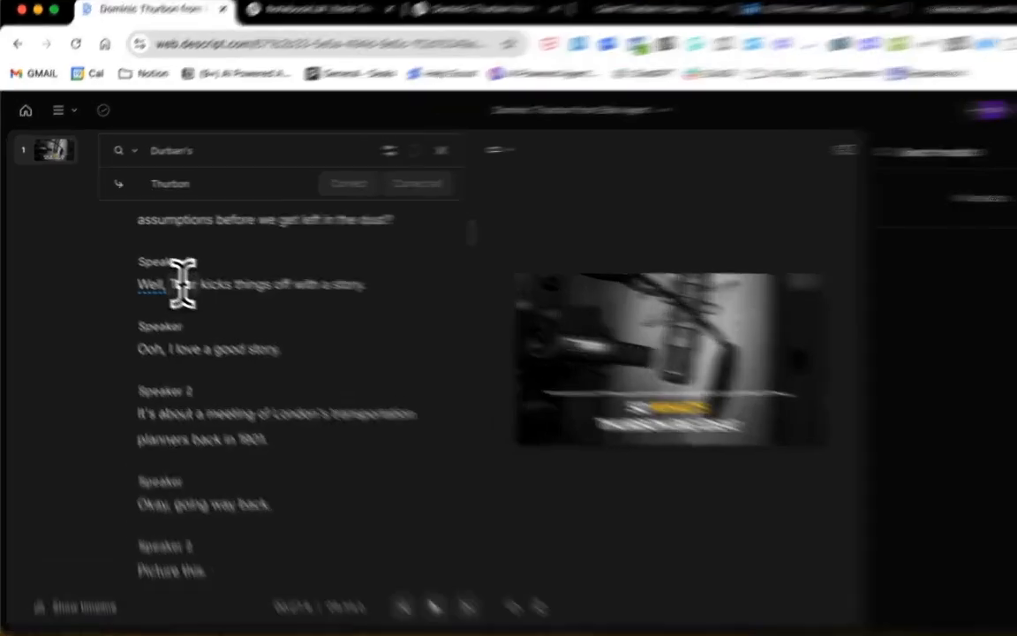
{"action": "double_click", "coordinate": [159, 274]}
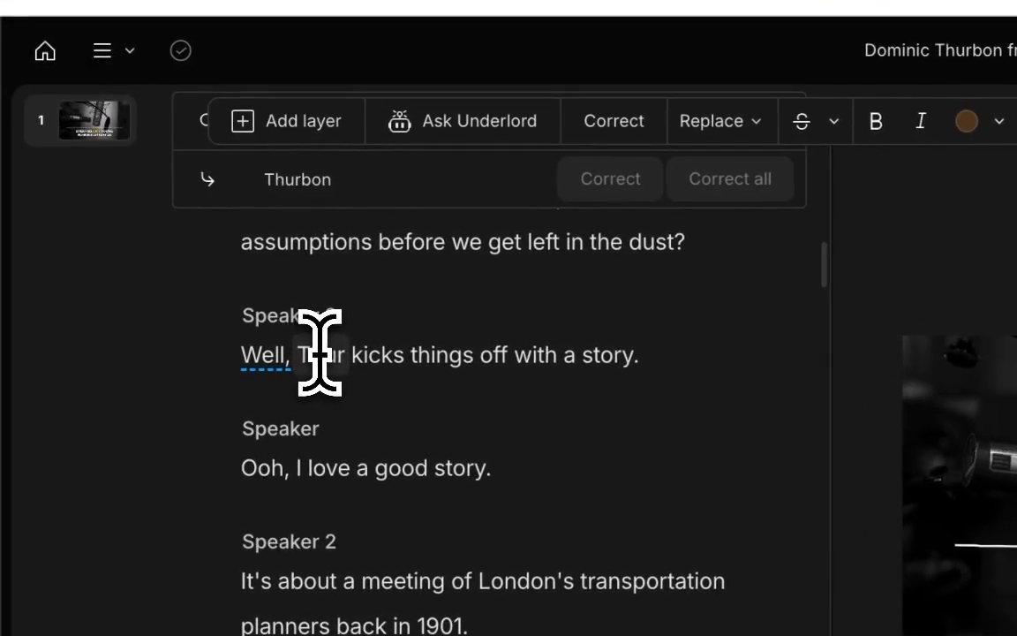
{"action": "double_click", "coordinate": [336, 354]}
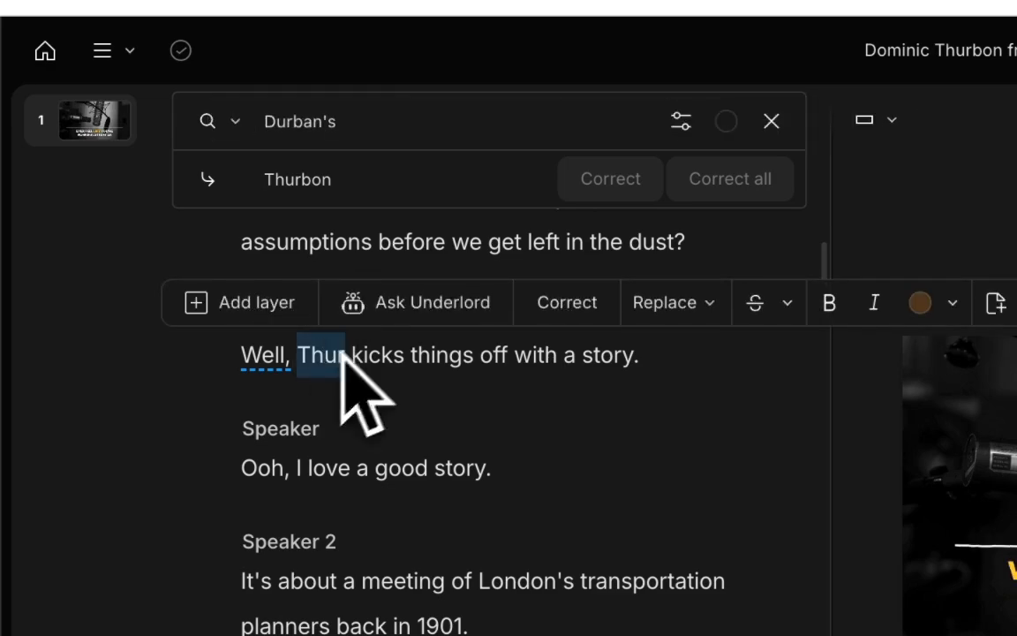
{"action": "left_click", "coordinate": [590, 311]}
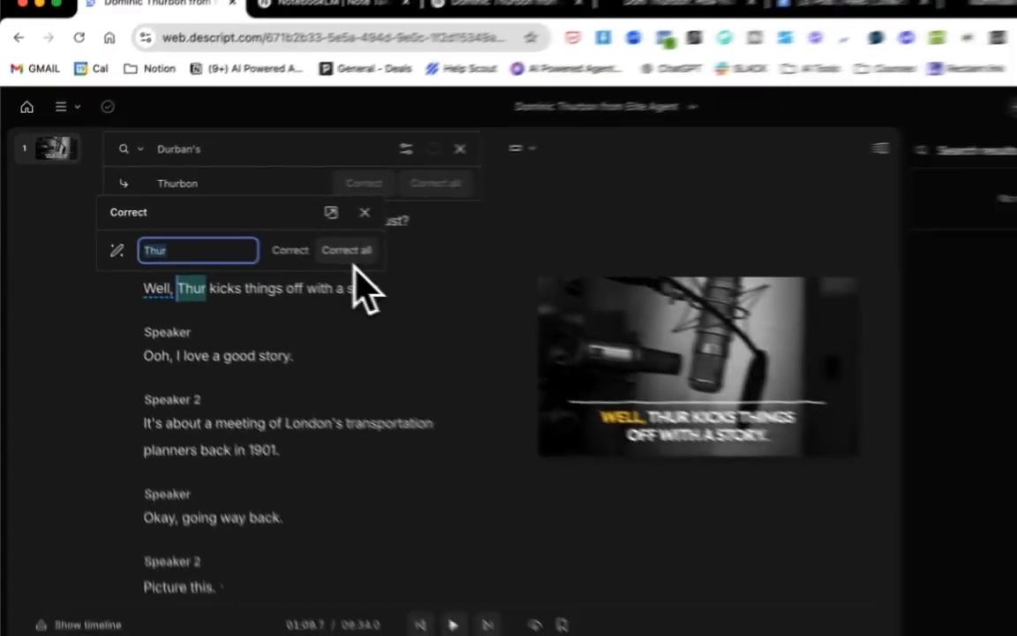
{"action": "type", "text": "Thurbon"}
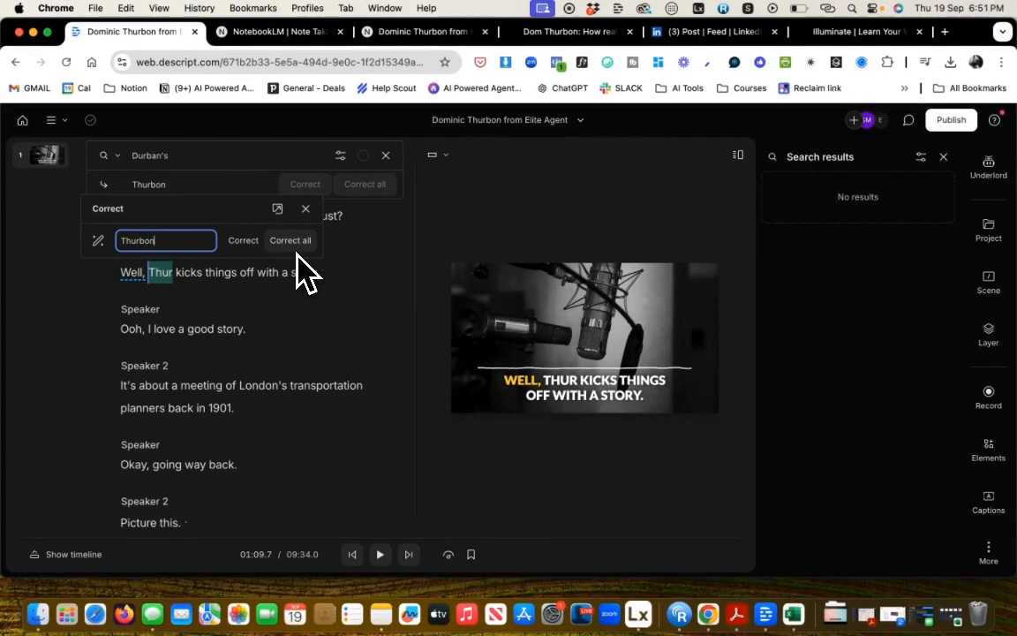
{"action": "left_click", "coordinate": [247, 241]}
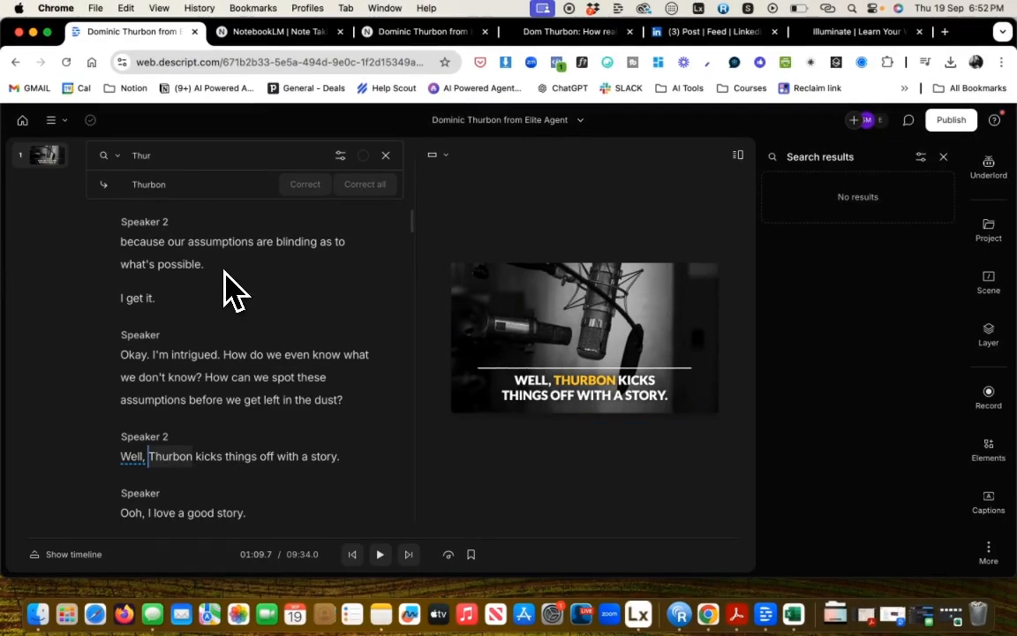
{"action": "scroll", "coordinate": [225, 287], "scroll_direction": "down", "scroll_amount": 5}
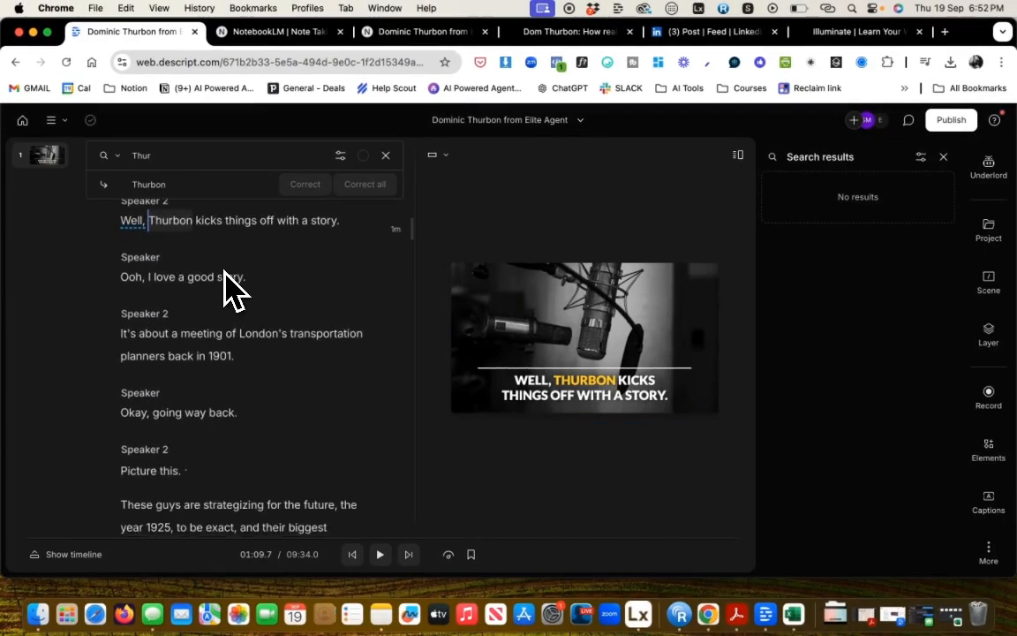